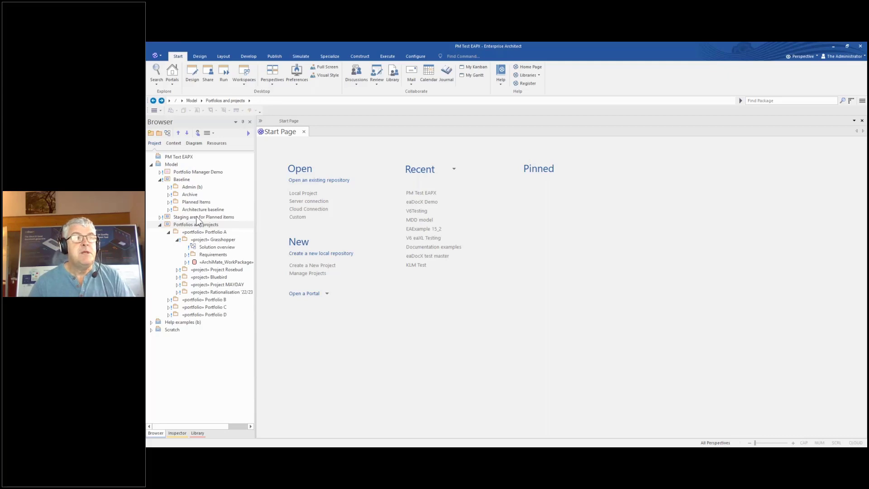
Open the BM Demo diagram from Portfolio Manager Demo and undock it into a separate window
click(183, 180)
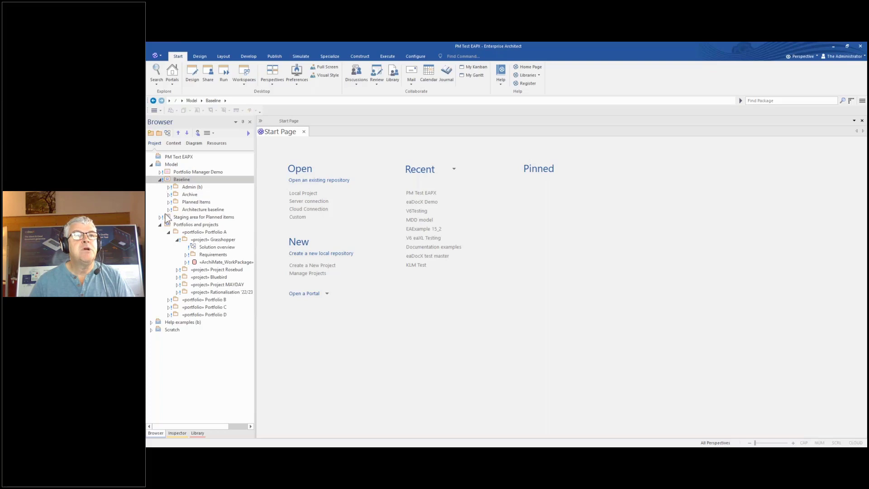
click(160, 172)
double_click(192, 179)
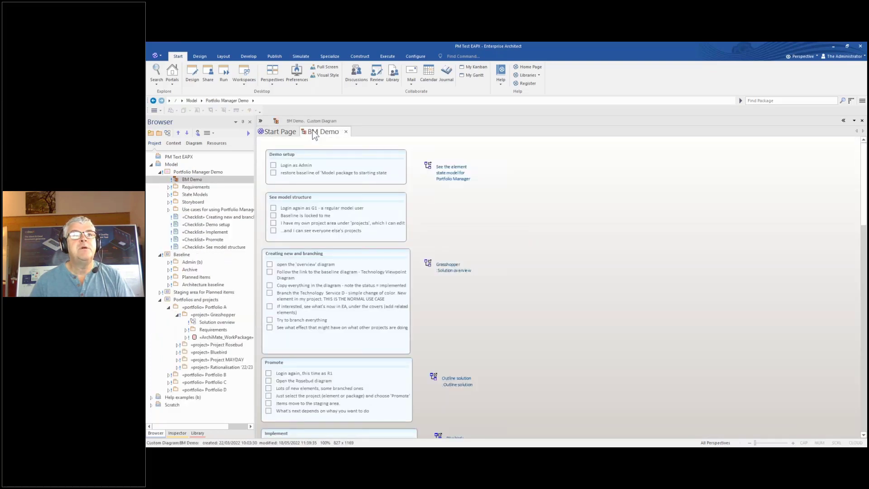
drag(315, 134, 867, 204)
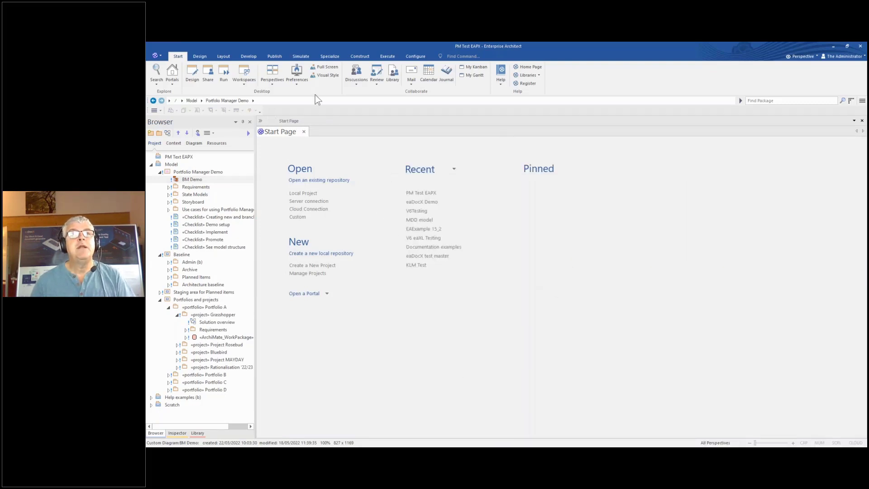
Use Login as Another User to replace the current UserID with the regular user's ID and log in
click(415, 56)
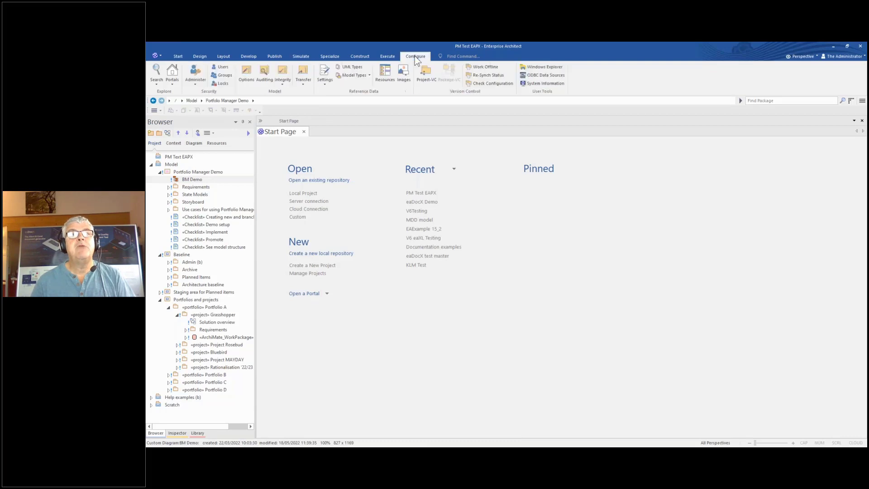
click(198, 82)
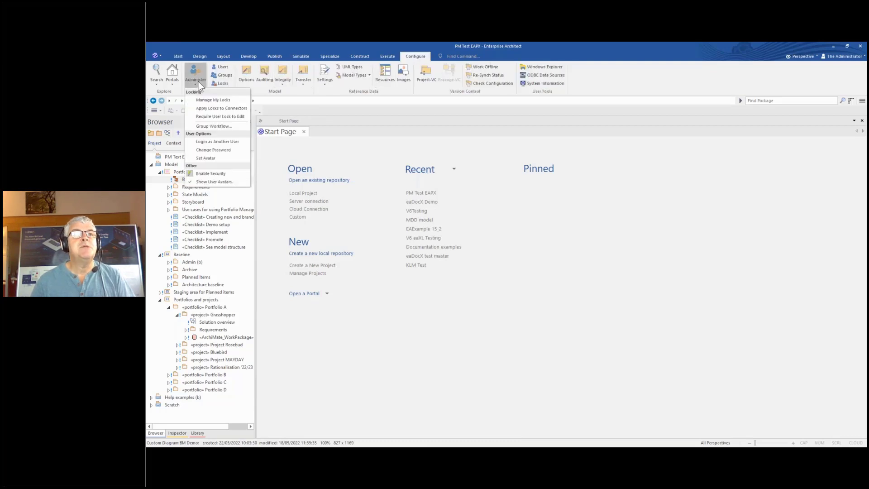
click(218, 143)
drag(502, 231, 481, 232)
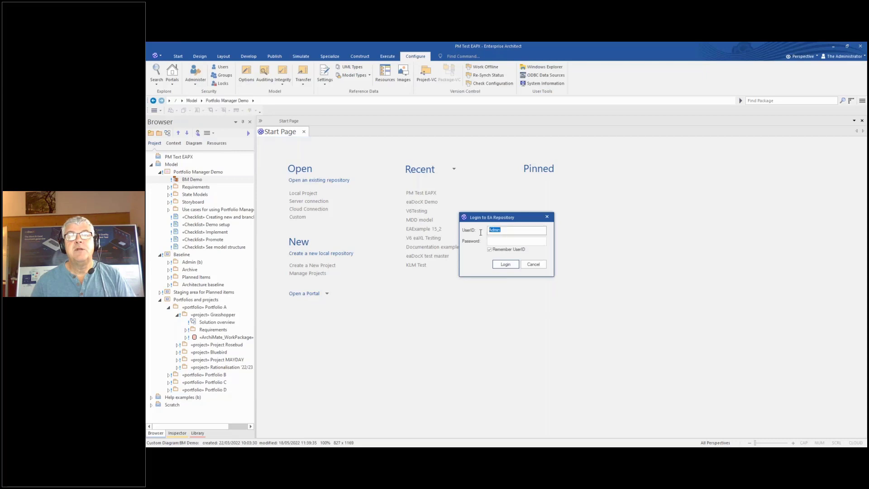
text(G1)
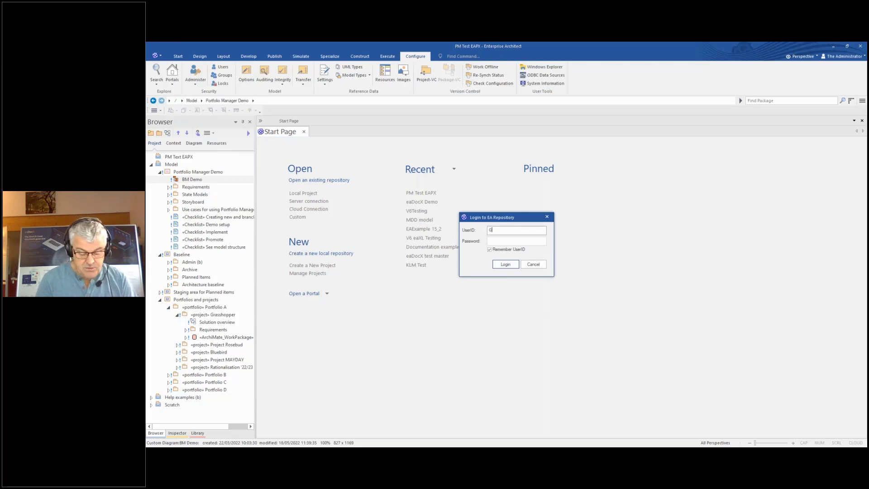
click(496, 263)
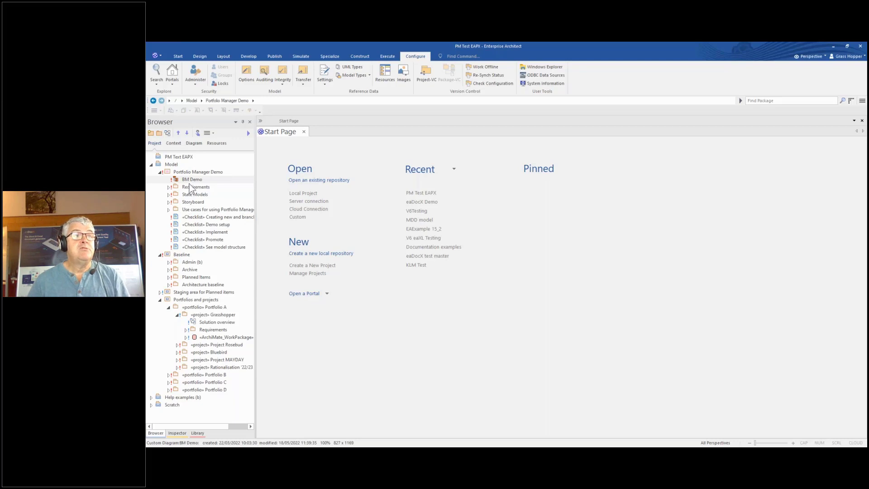
Expand Architecture baseline, peek into Components, Use Cases and Business layer, then select Portfolios and projects
click(161, 172)
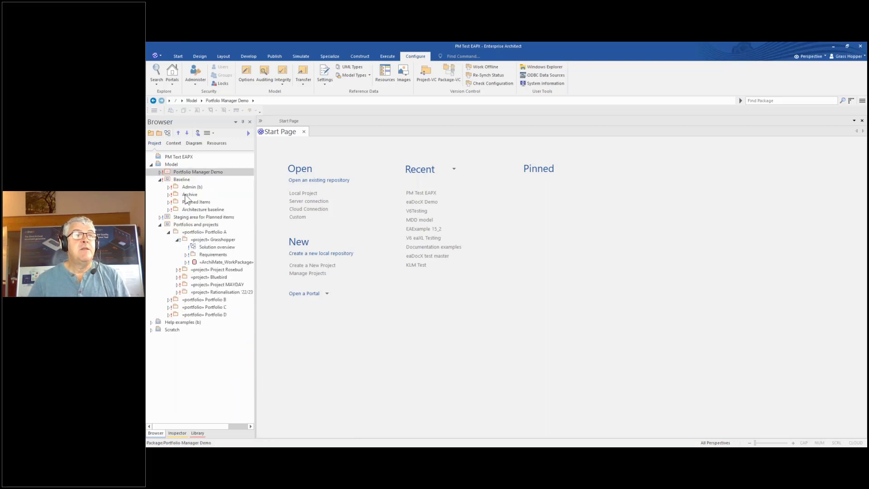
click(169, 210)
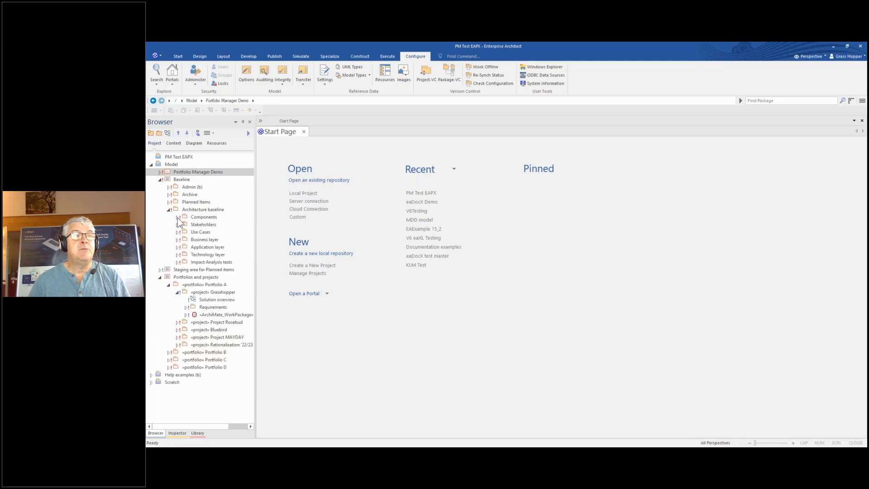
click(177, 217)
click(177, 218)
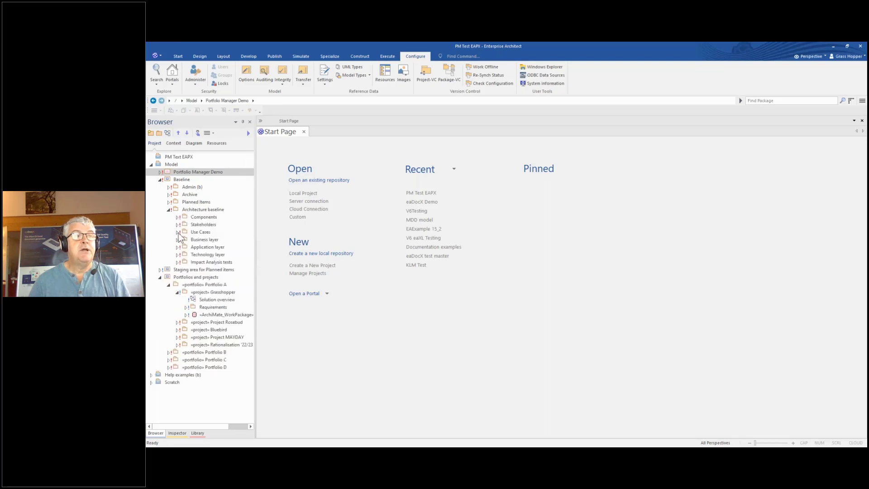
click(177, 232)
click(178, 233)
click(178, 240)
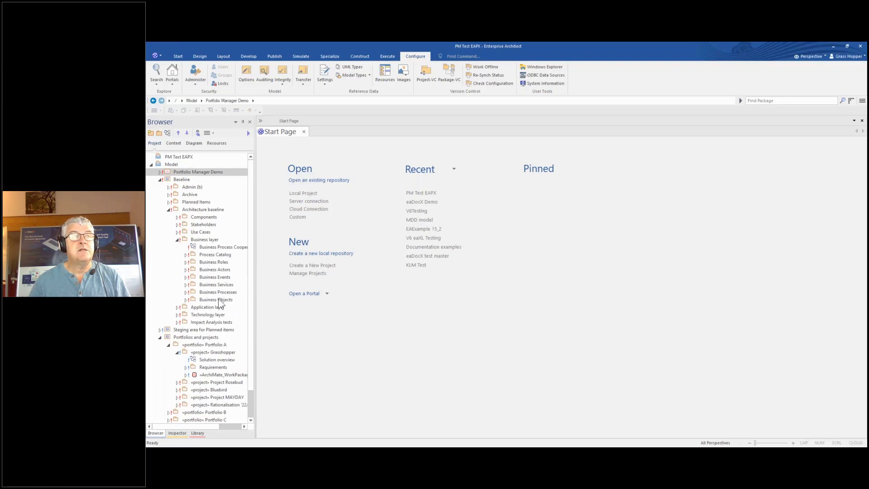
click(177, 240)
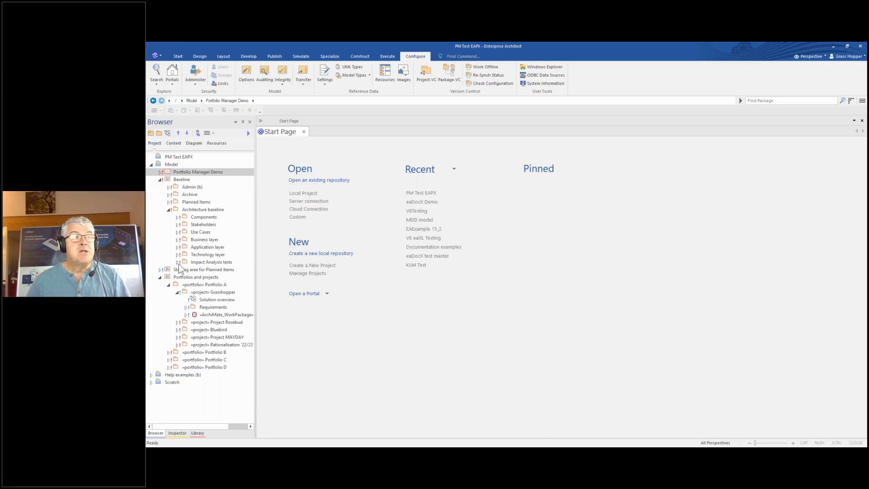
click(185, 279)
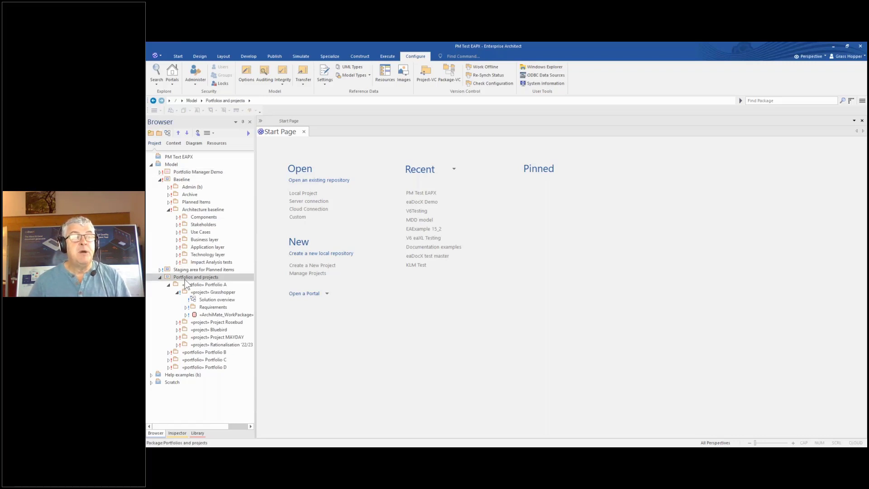
Select Portfolio A and then its Grasshopper project in the Browser
click(190, 288)
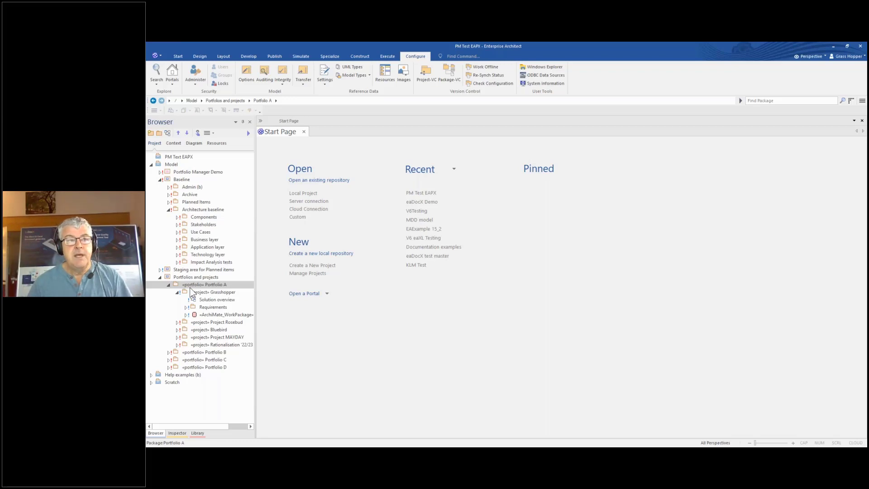
click(206, 292)
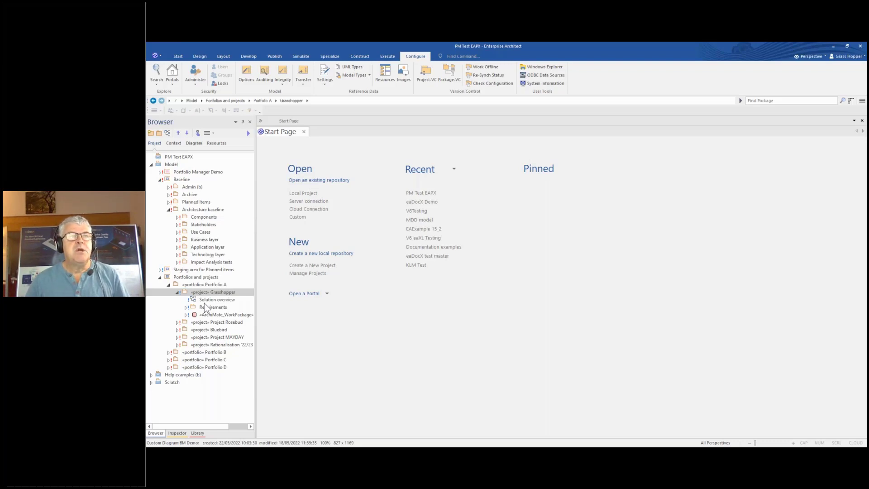
Open Grasshopper's Solution overview, follow its BASELINE link, and save the overview when prompted
double_click(208, 299)
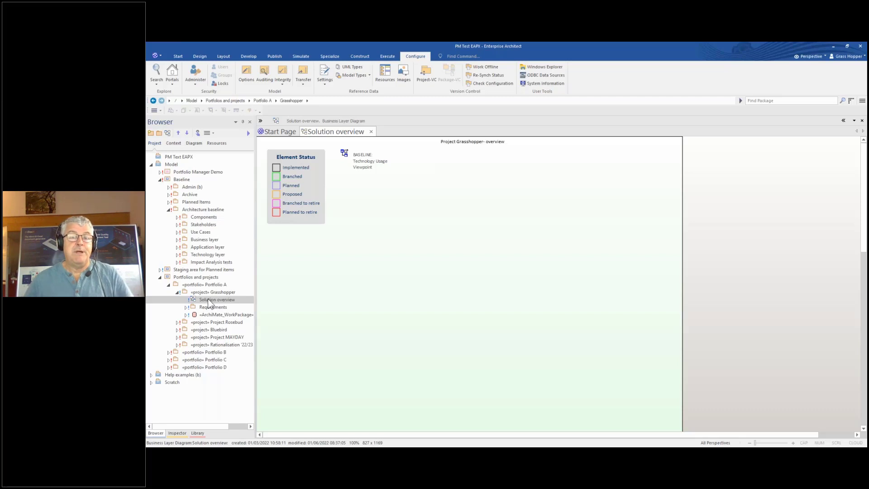
double_click(361, 162)
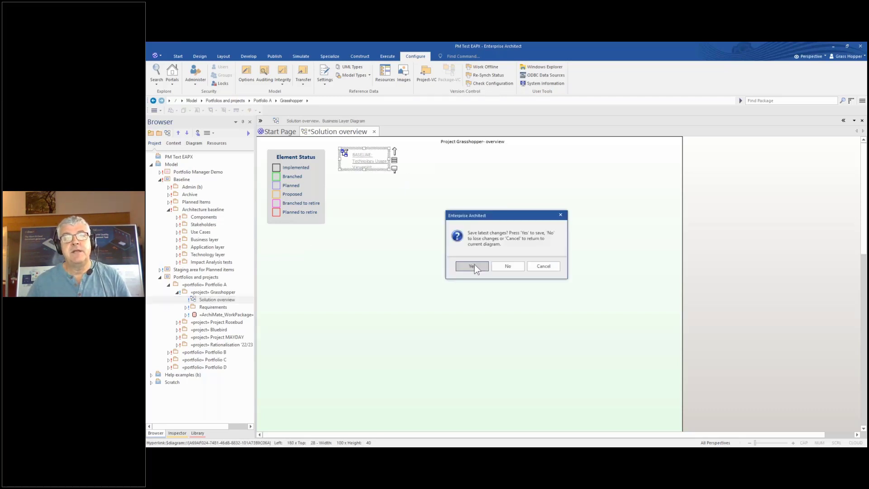
click(474, 266)
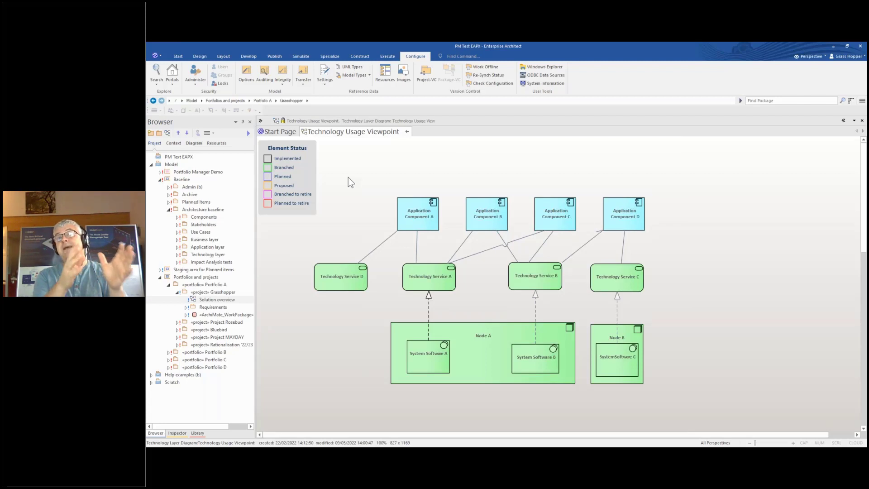
Select every element in the Technology Usage Viewpoint and copy them
click(406, 212)
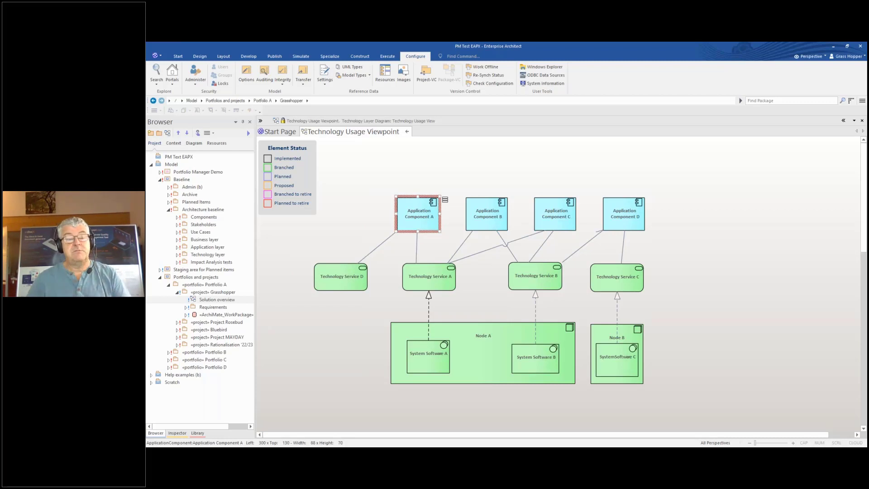
click(356, 191)
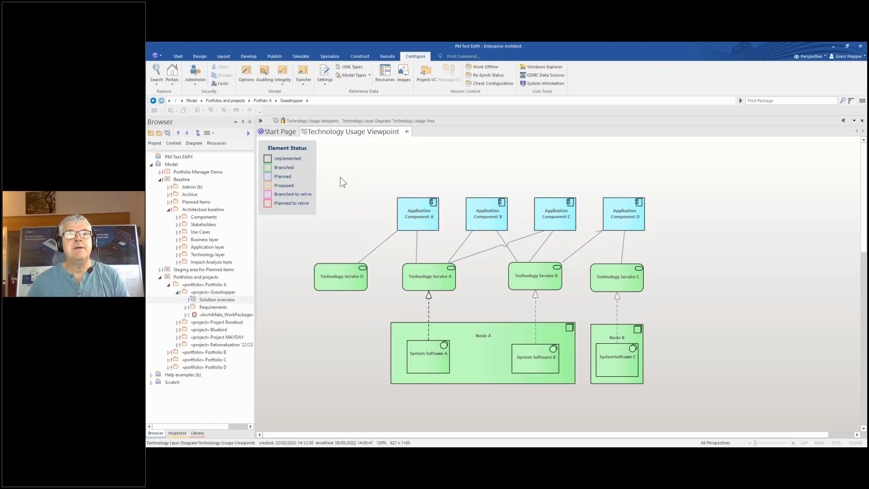
drag(336, 177, 685, 412)
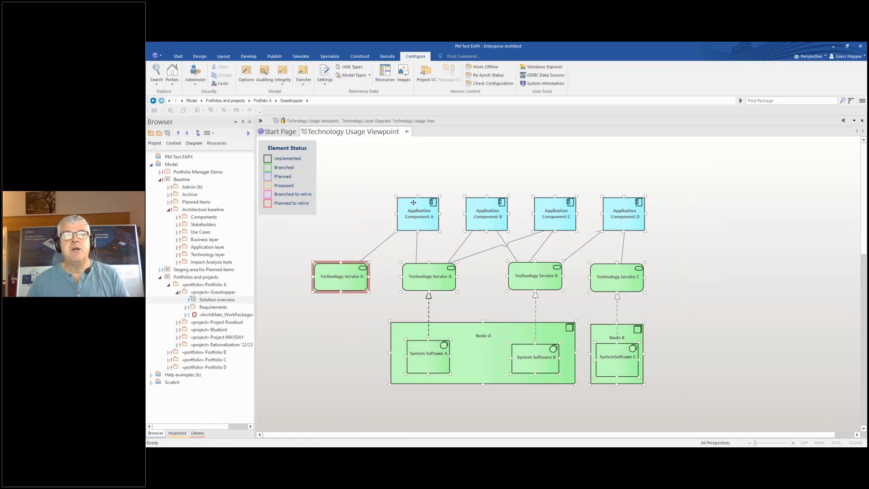
right_click(414, 202)
key(Escape)
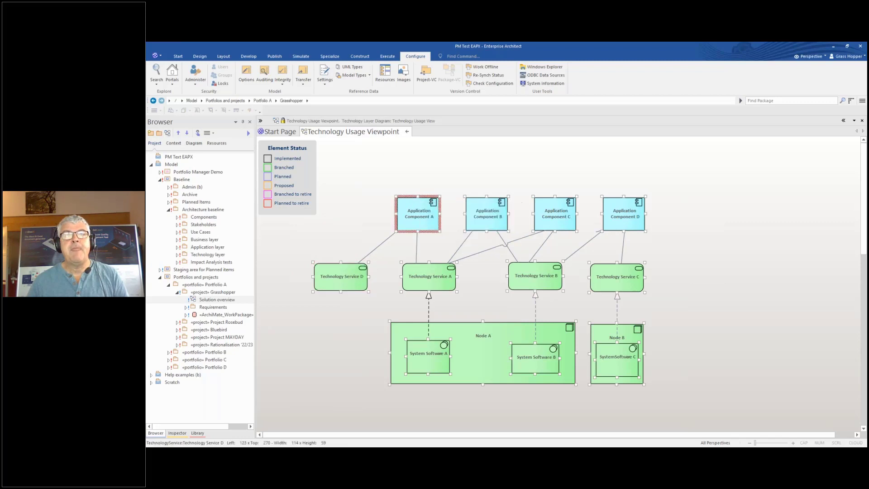
Close the Technology Usage Viewpoint and bring up the Solution overview canvas context menu
click(407, 132)
right_click(402, 211)
mouse_move(419, 264)
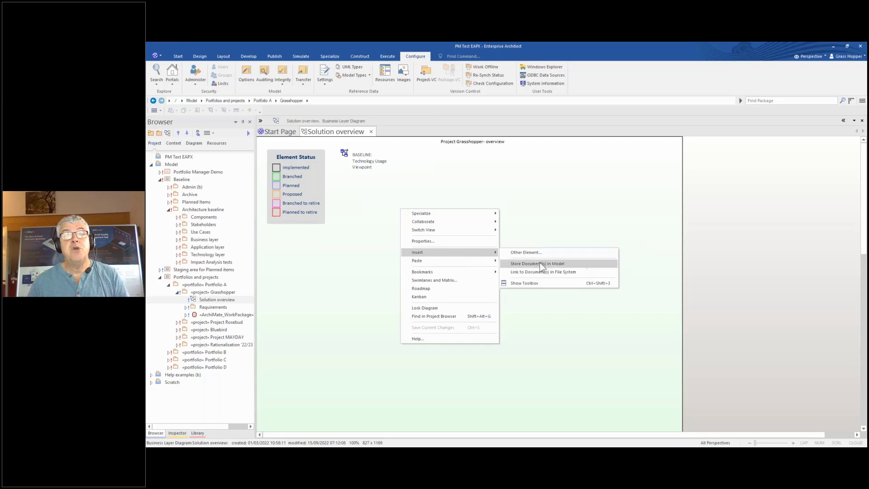
mouse_move(479, 261)
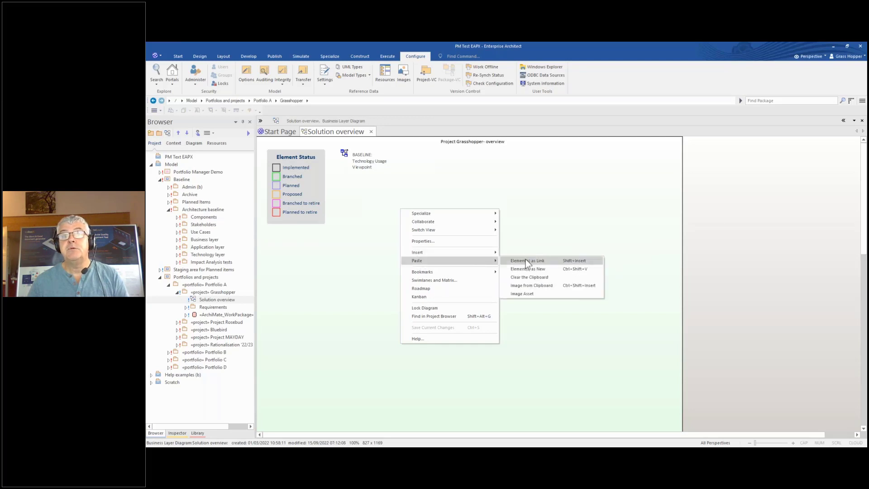
click(526, 262)
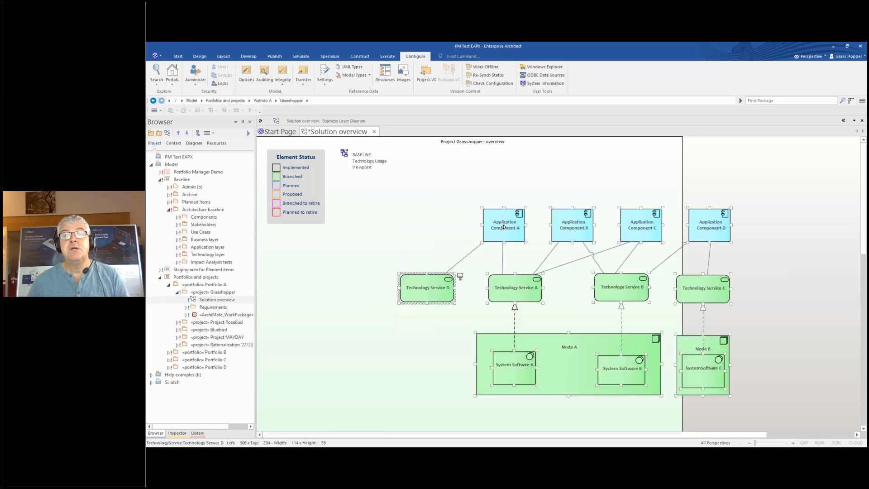
drag(503, 224, 399, 244)
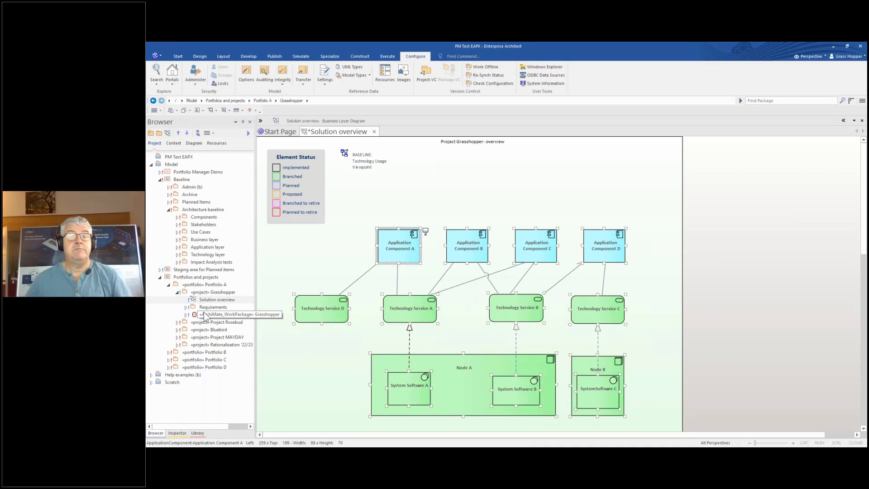
click(338, 256)
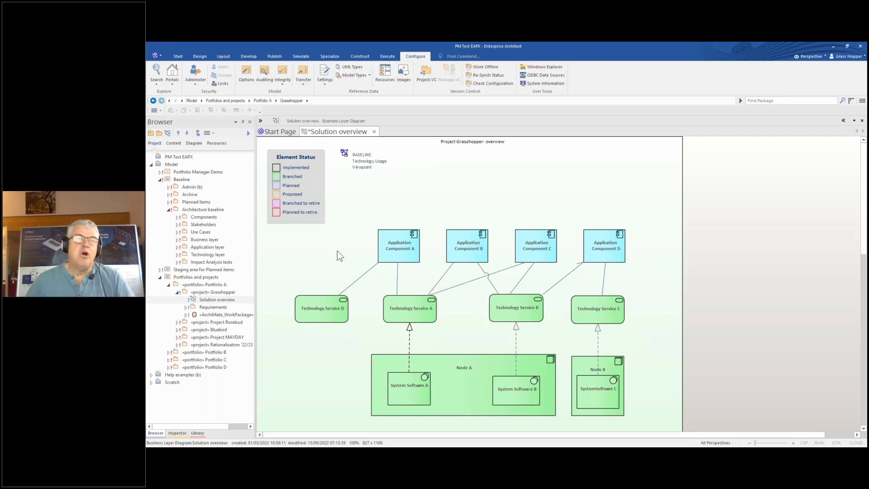
click(310, 319)
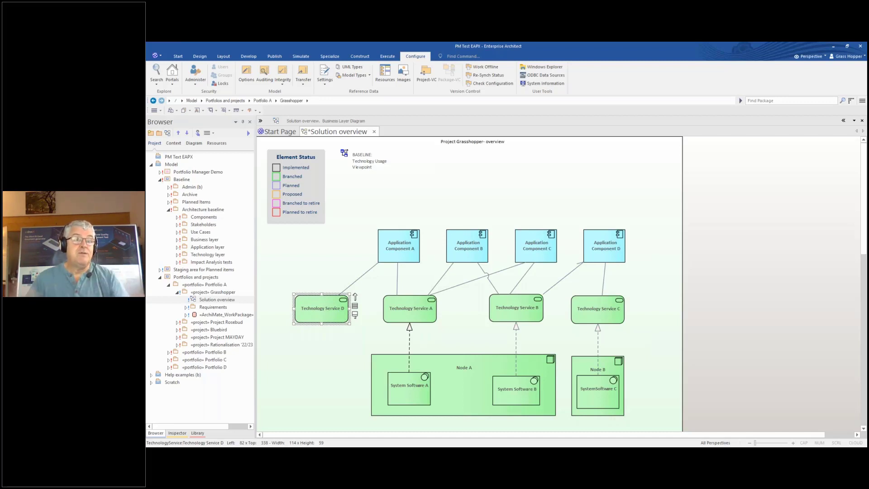
Branch Technology Service D into Technology Service D* via Specialize > Portfolio Manager > Create branch
right_click(310, 319)
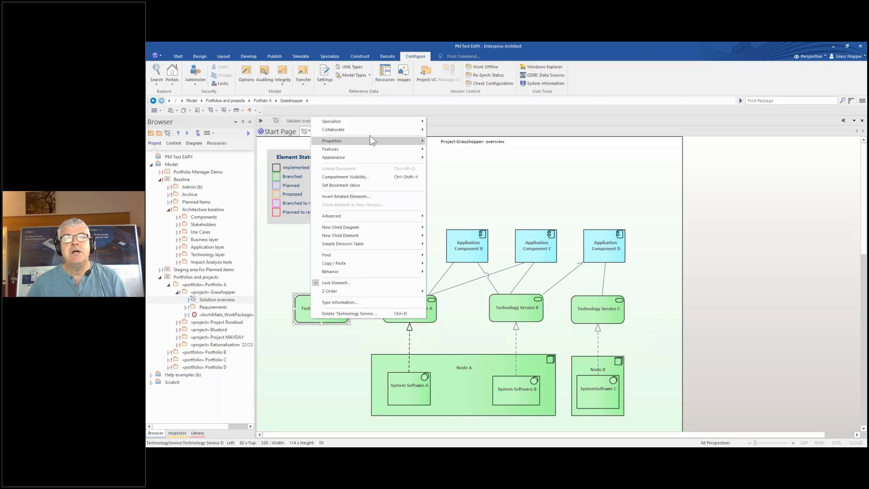
mouse_move(385, 121)
mouse_move(457, 163)
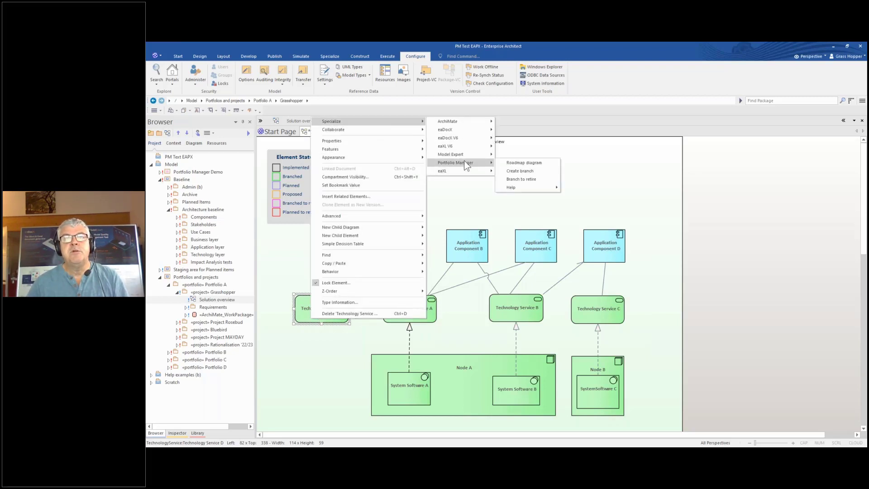
click(520, 171)
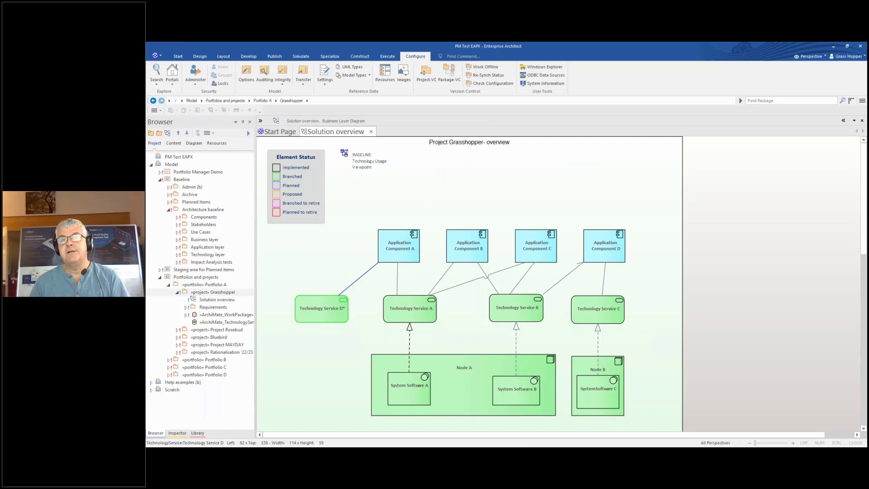
click(515, 184)
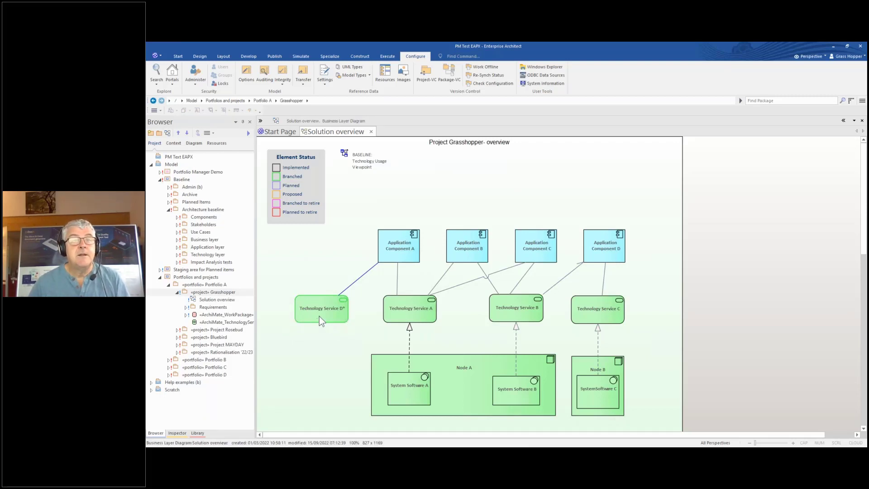
click(320, 319)
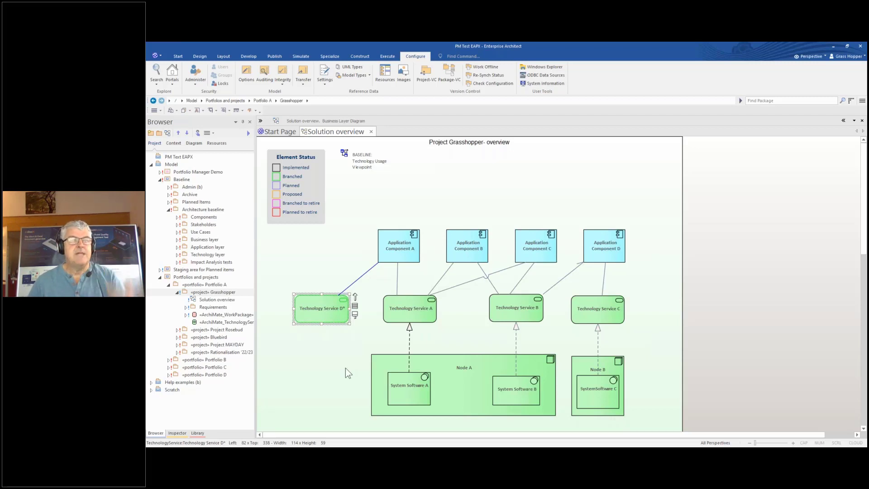
click(309, 362)
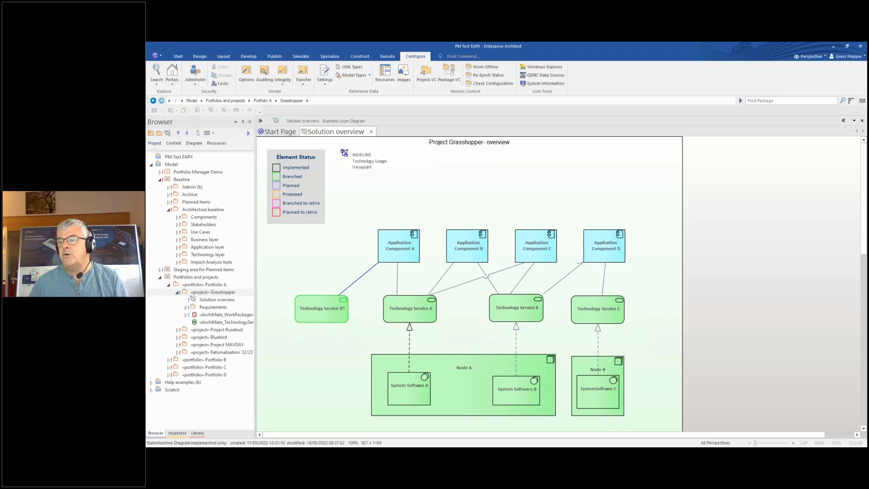
drag(788, 446, 435, 89)
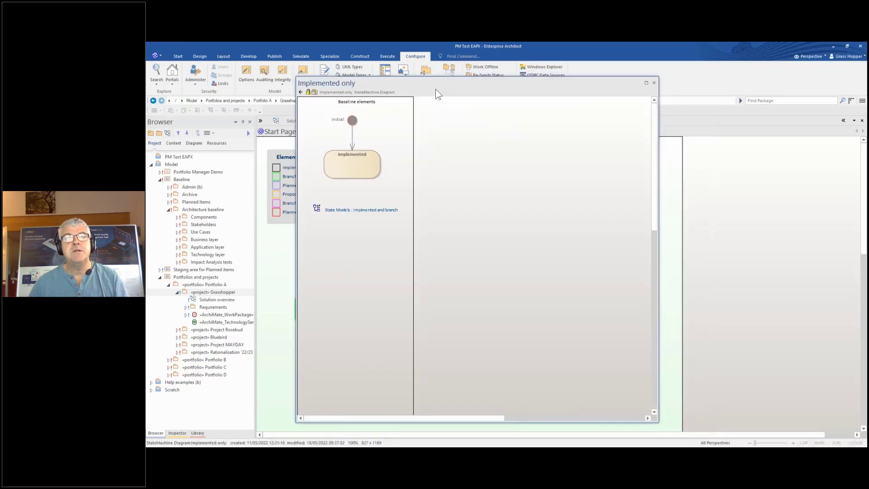
Follow the State Models links through to the 'Implmented branch and new' state model
click(375, 211)
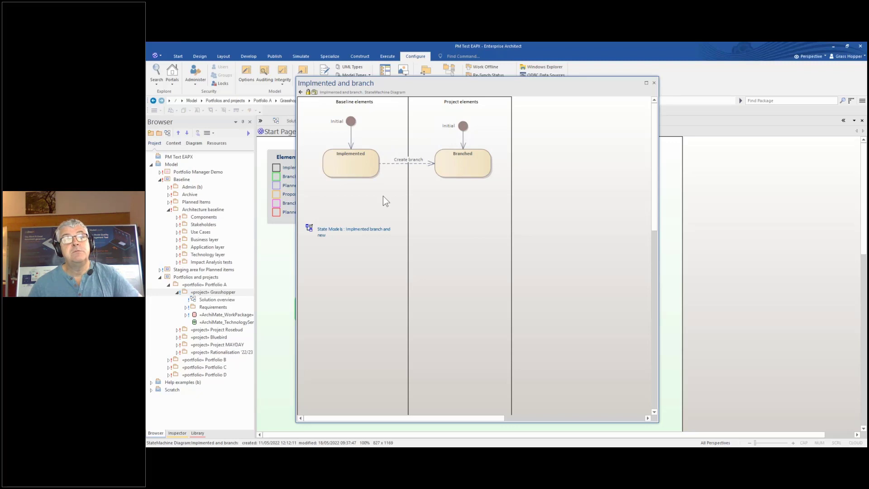
double_click(367, 232)
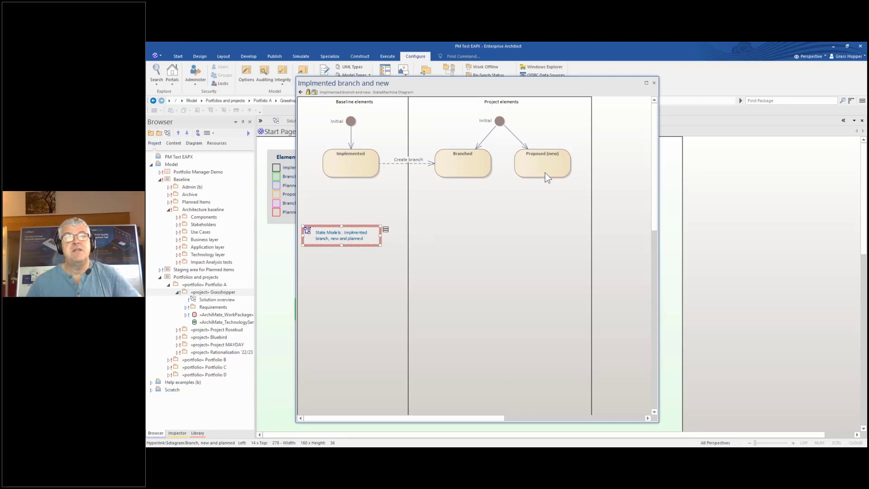
Open the 'Implmented branch, new and planned' state model from its hyperlink
double_click(322, 241)
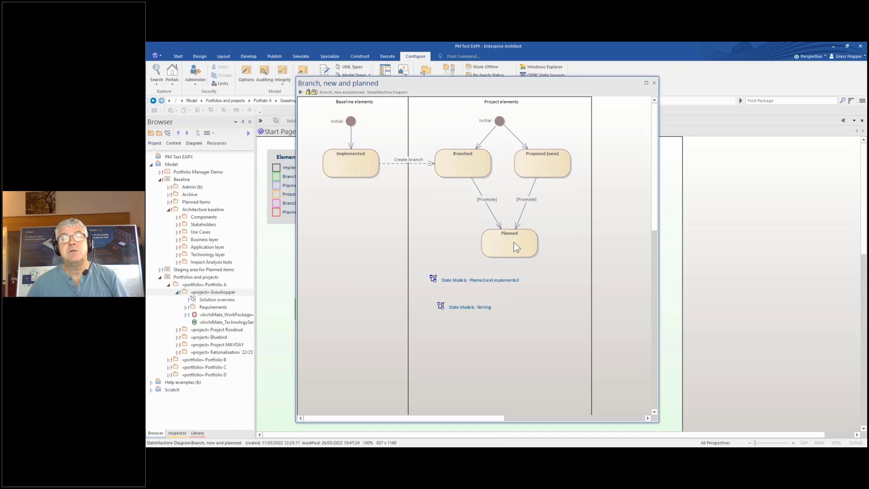
Open the 'Planned and implemented' state model, then select the Retiring hyperlink
double_click(482, 281)
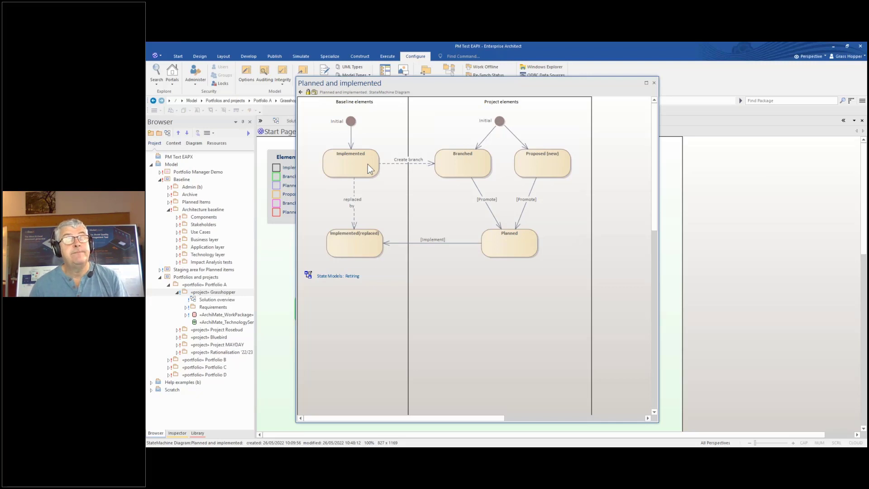
click(355, 279)
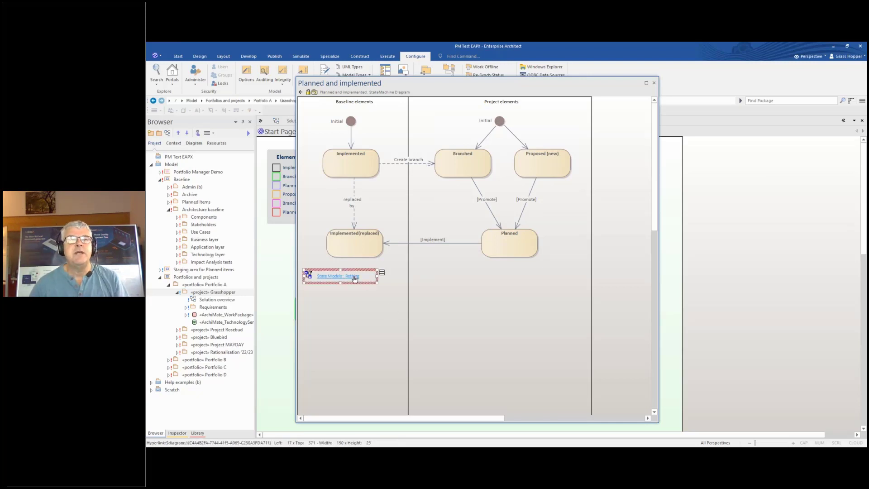
Open the 'State Models : Retiring' diagram to view it, then close its floating window
double_click(355, 279)
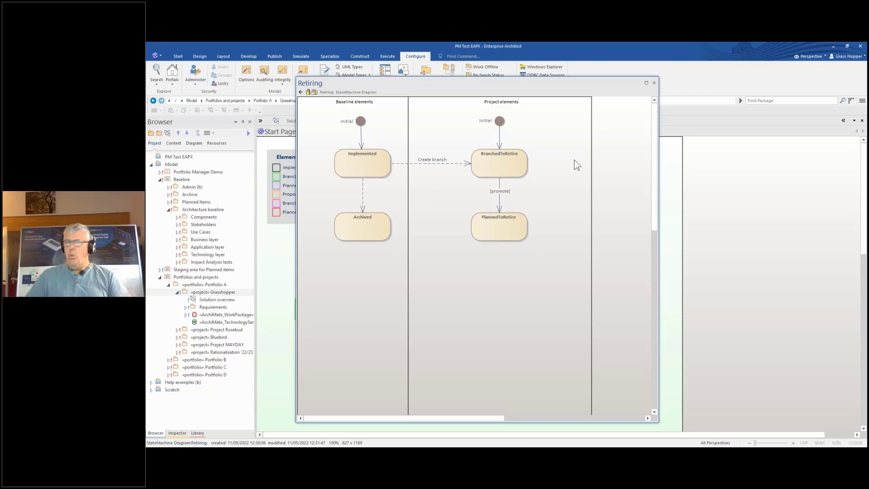
click(654, 83)
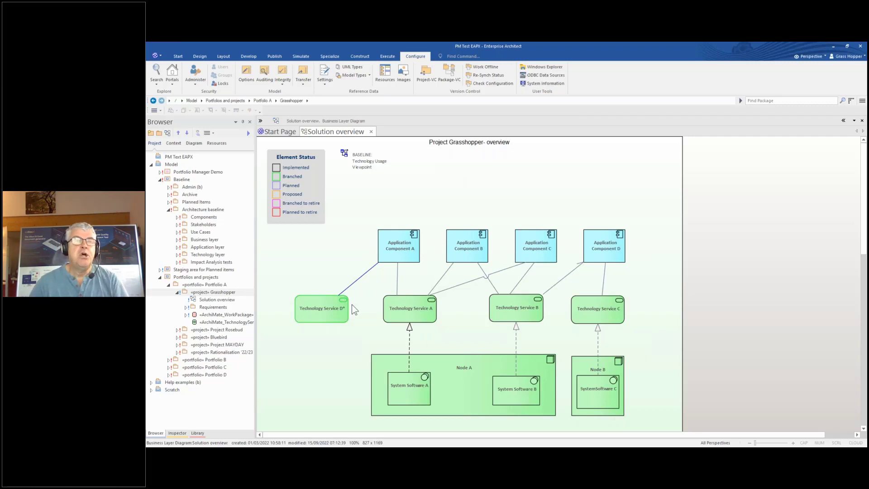
Insert the original Technology Service D onto the diagram as a related element of Technology Service D*
click(313, 316)
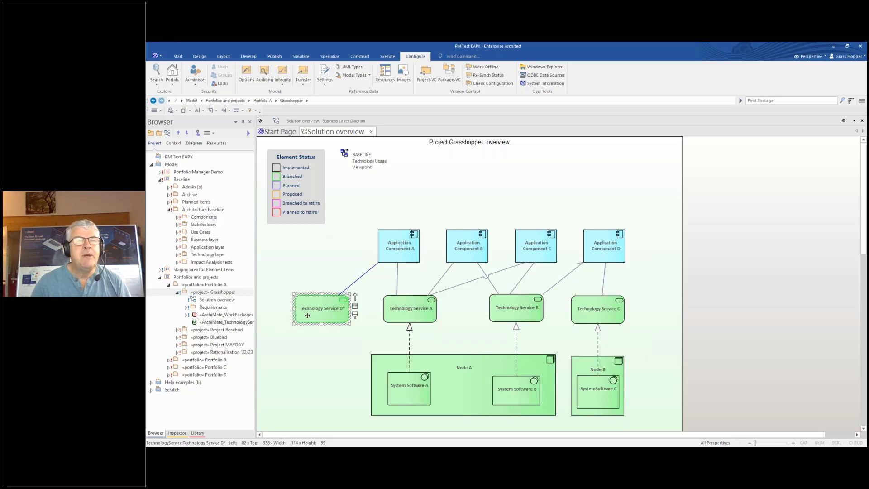
right_click(312, 306)
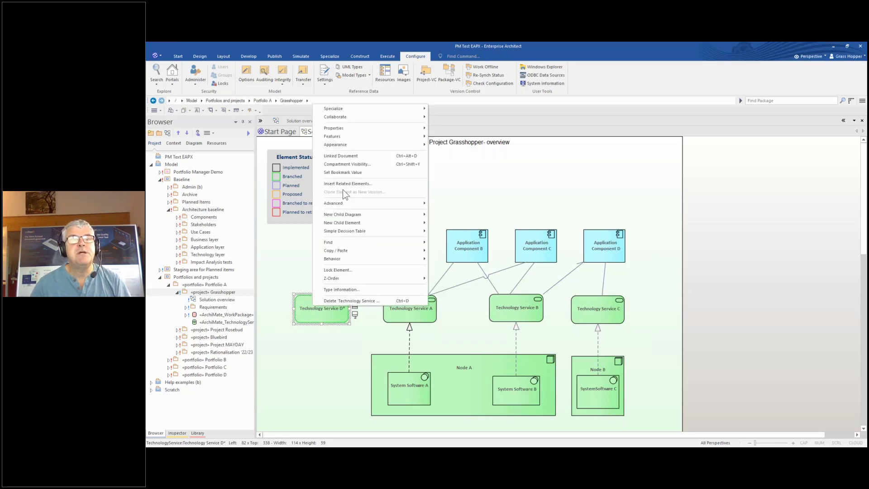
mouse_move(386, 110)
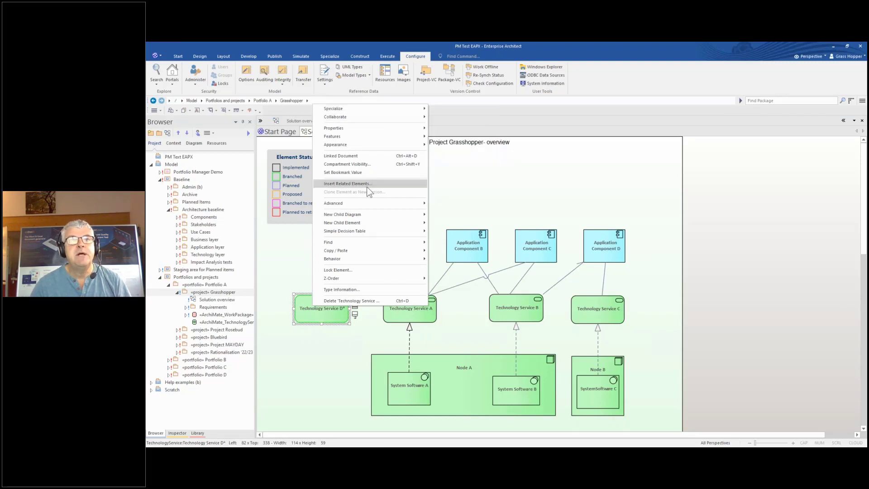
click(367, 188)
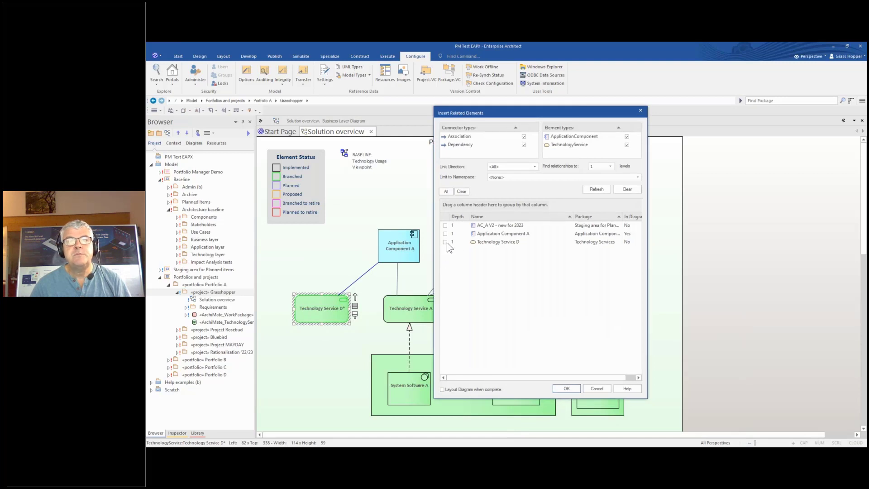
click(445, 242)
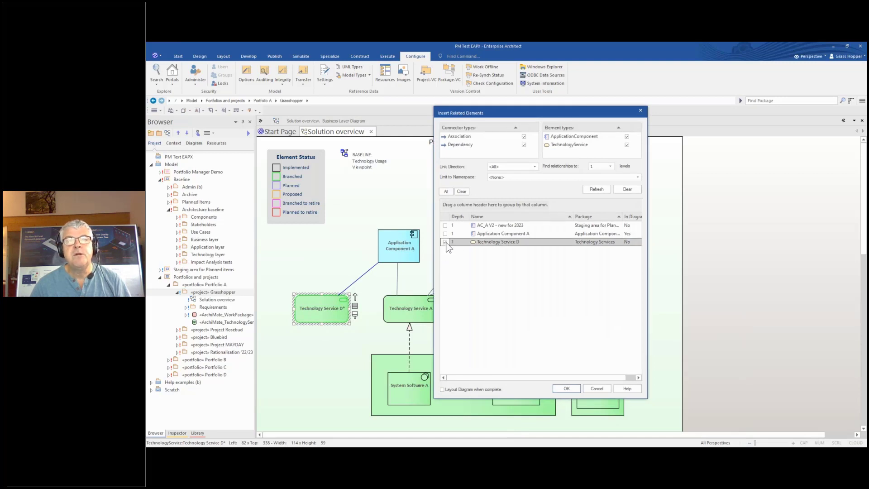
click(566, 389)
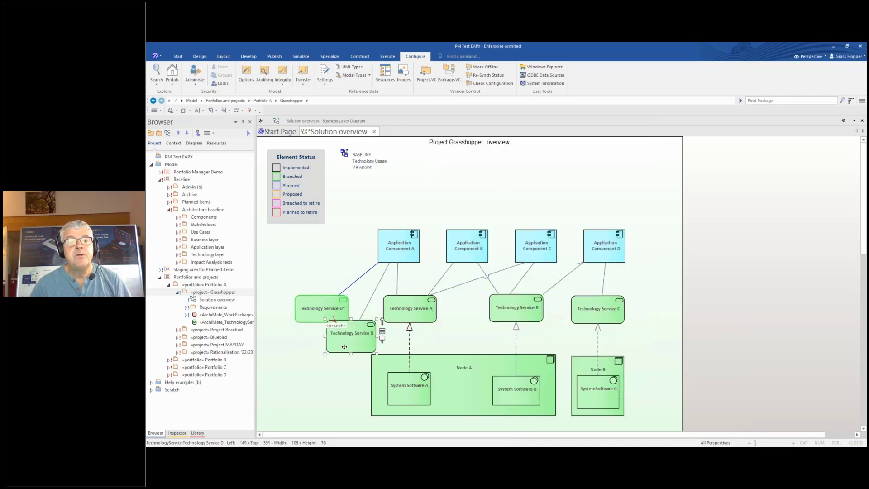
Place Technology Service D left of Node A and inspect its «branch» and association connectors
drag(335, 374, 327, 390)
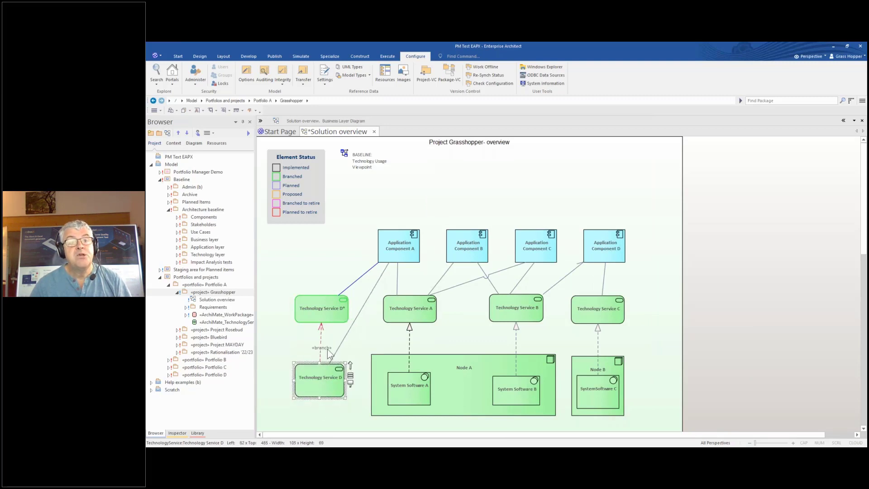
click(322, 341)
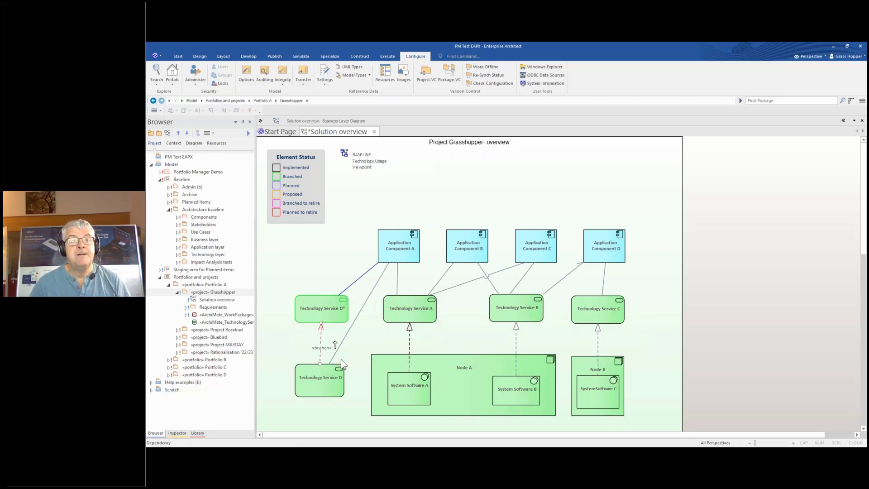
click(335, 389)
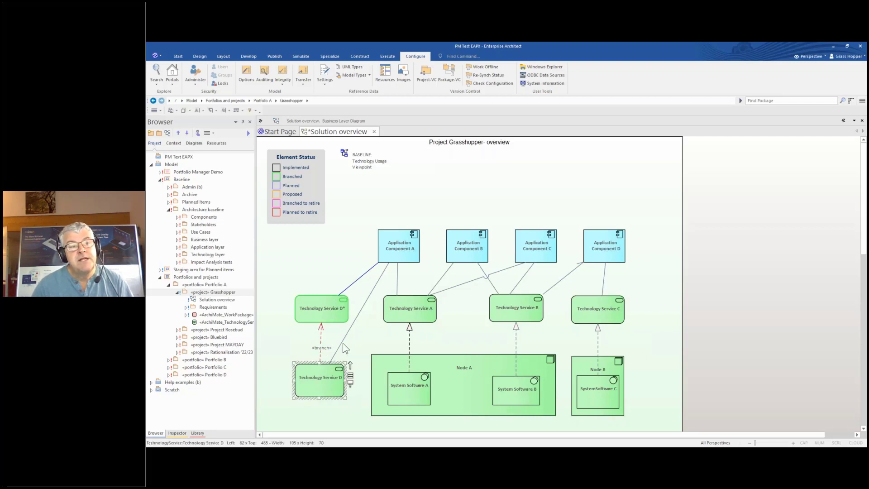
click(342, 343)
click(329, 383)
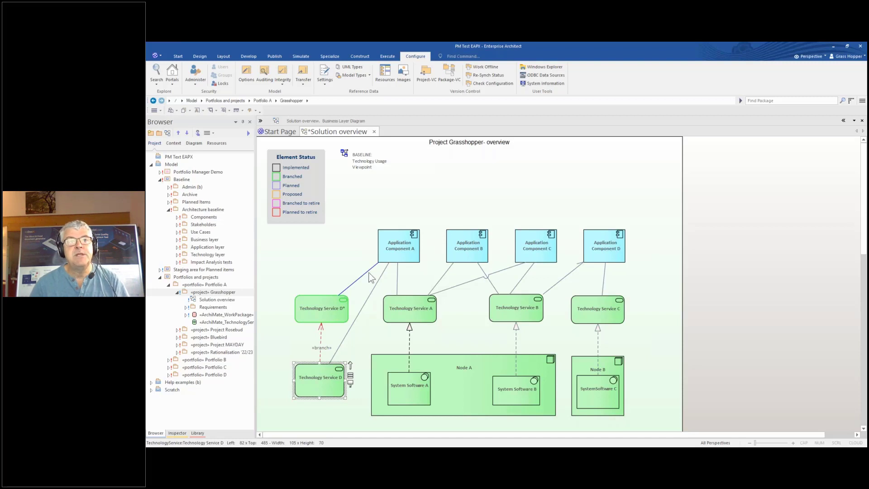
click(389, 257)
click(352, 284)
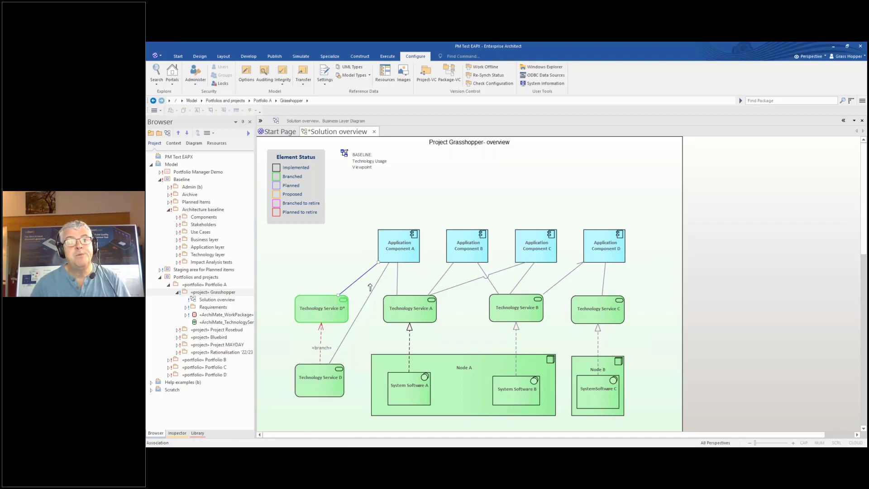
Check the association's Status in a widened Properties panel, then delete the lower Technology Service D
key(ctrl+2)
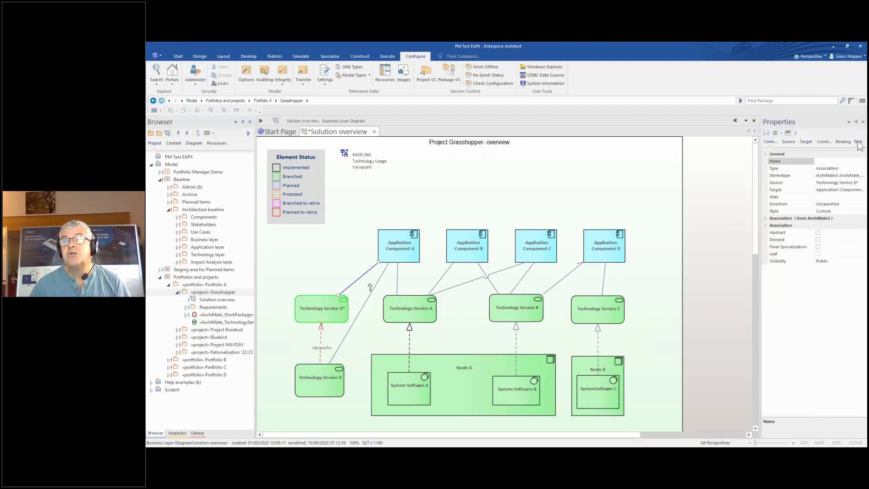
click(858, 141)
drag(762, 181, 742, 184)
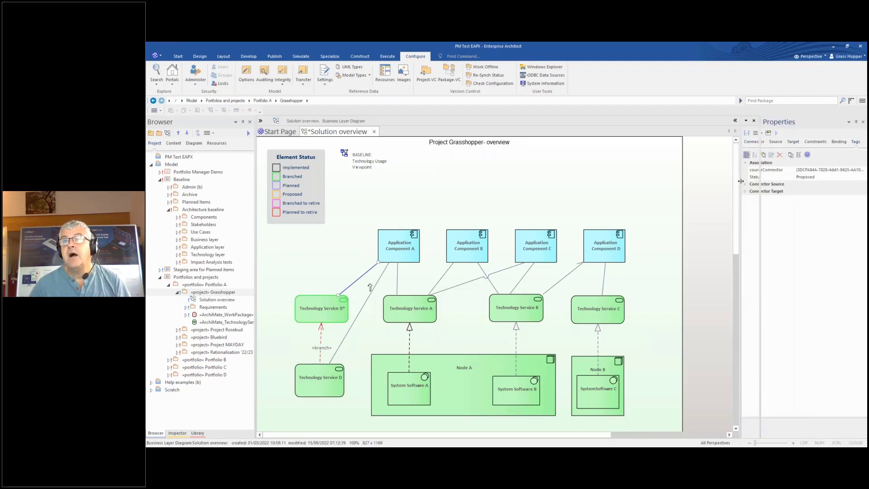
click(806, 171)
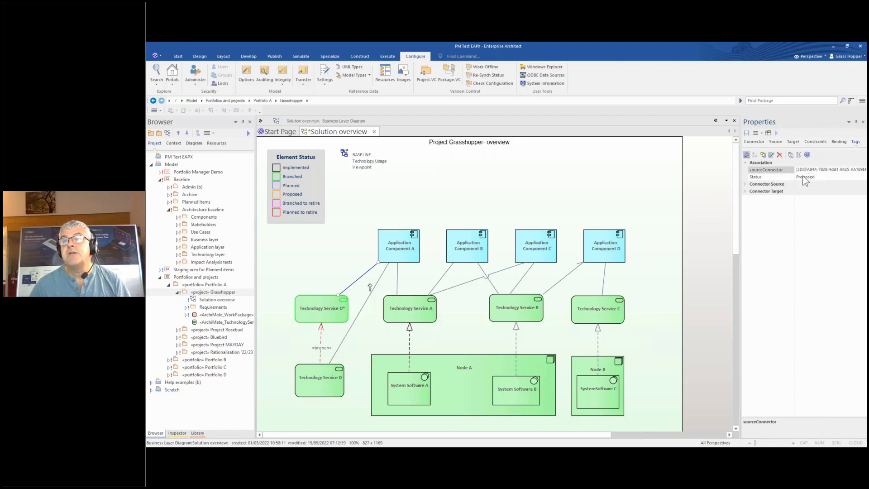
click(806, 177)
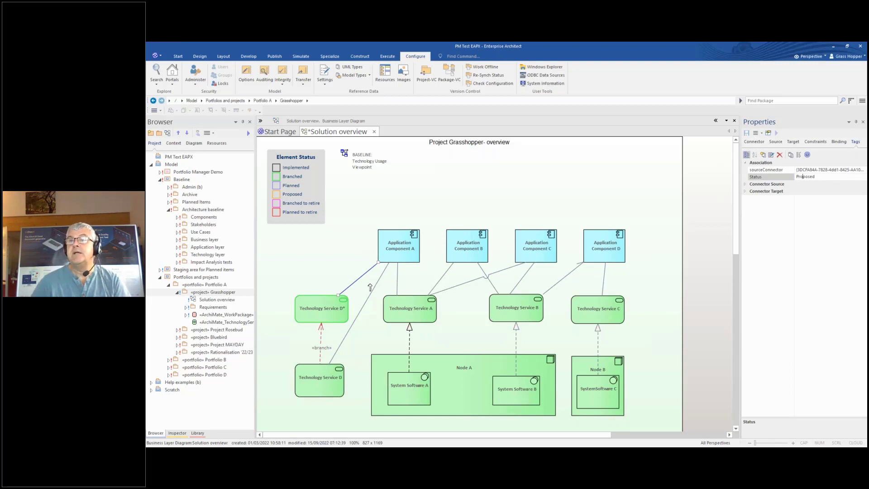
click(312, 396)
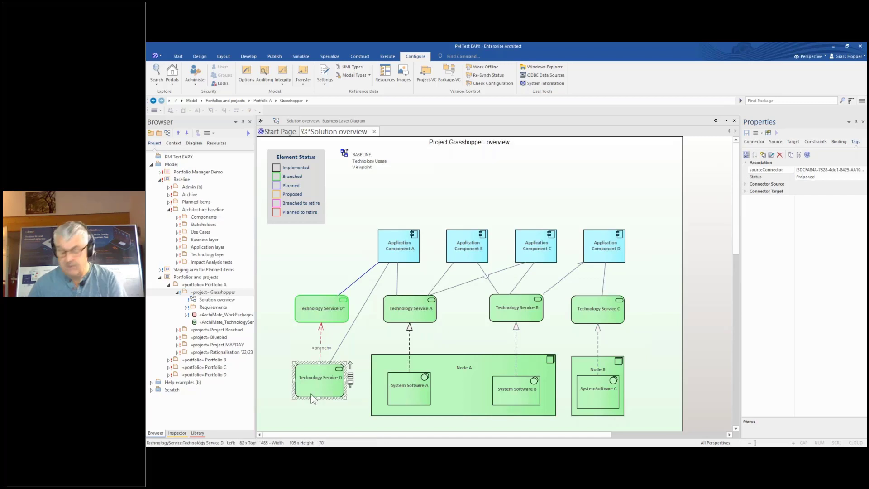
key(Delete)
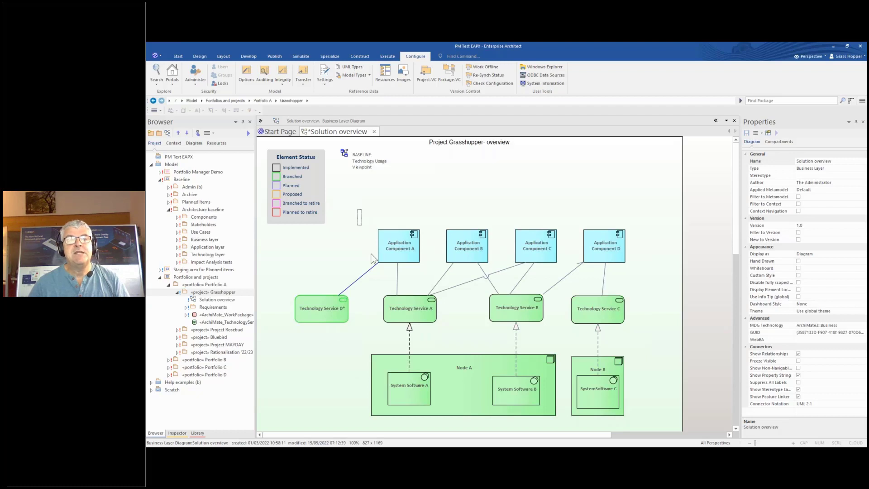
Create a Portfolio Manager branch of all overview elements except Technology Service D*
drag(371, 259, 644, 427)
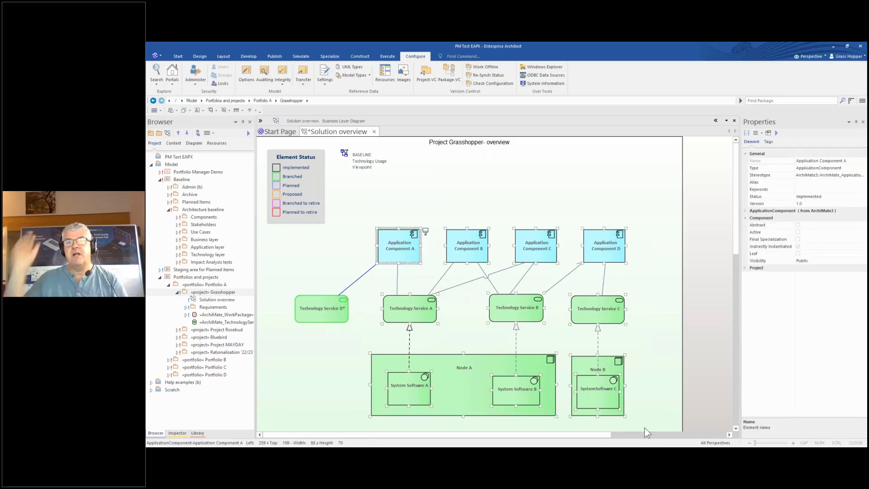
right_click(392, 236)
mouse_move(428, 48)
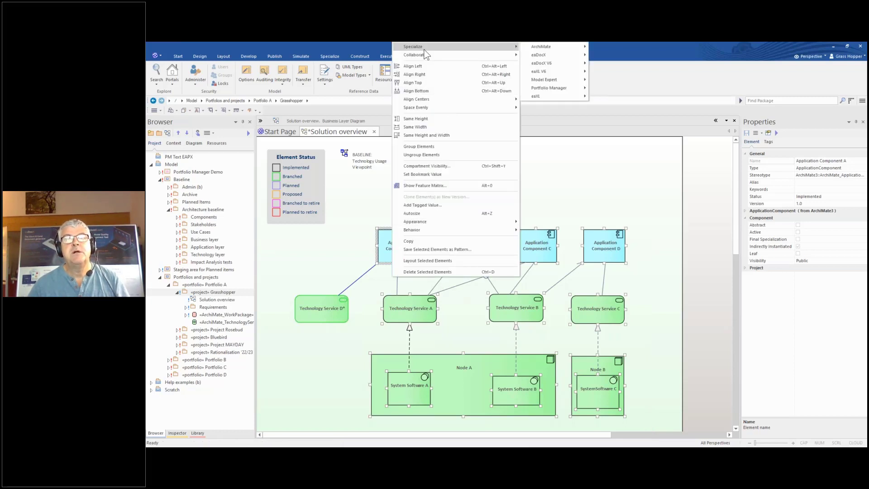
mouse_move(557, 88)
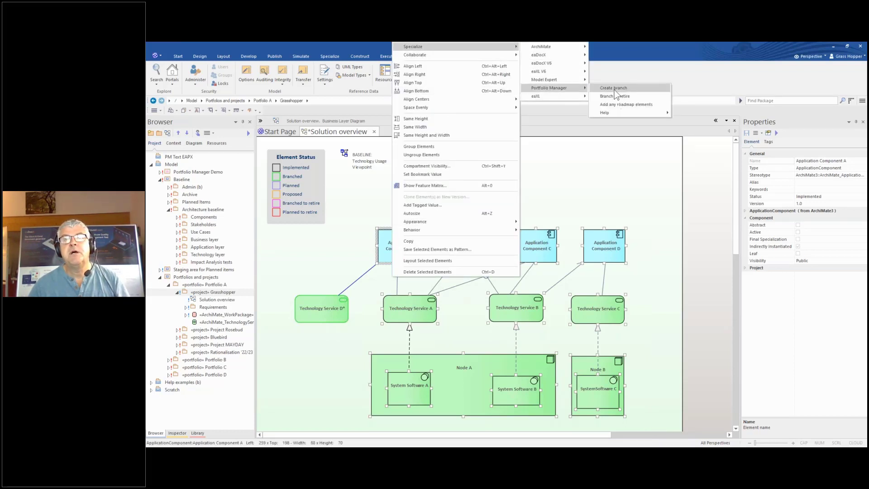
click(615, 88)
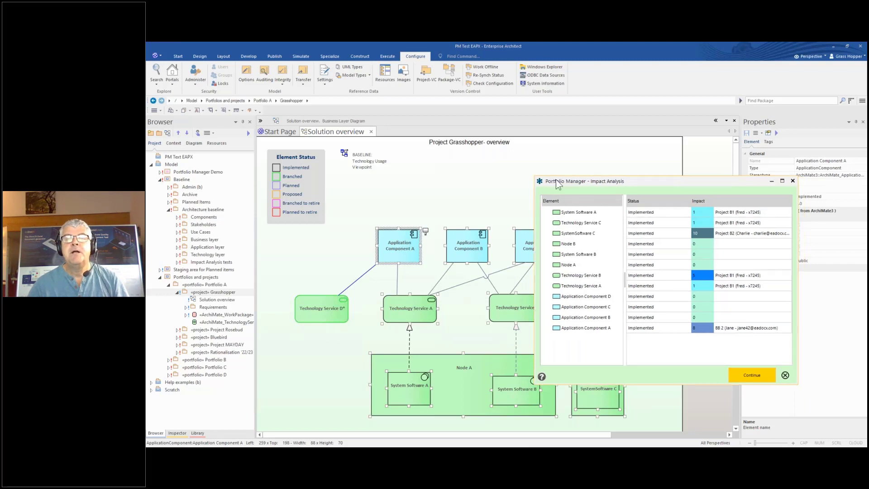
Review each element's impact count and affecting project, finding System Software C highest at 10
drag(574, 184, 516, 178)
drag(516, 177, 384, 190)
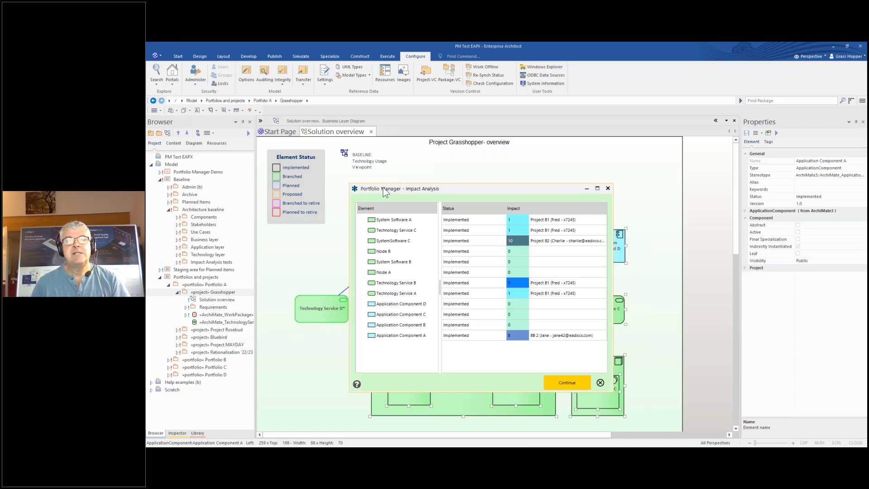
click(379, 219)
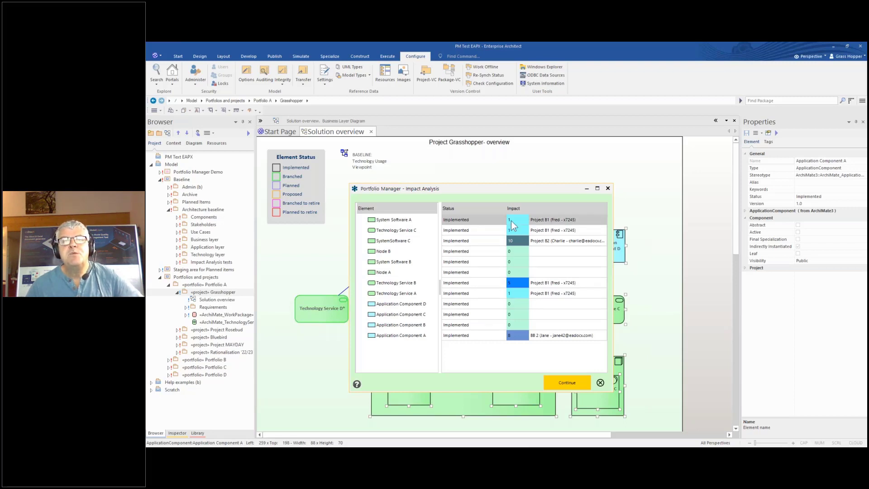
mouse_move(512, 221)
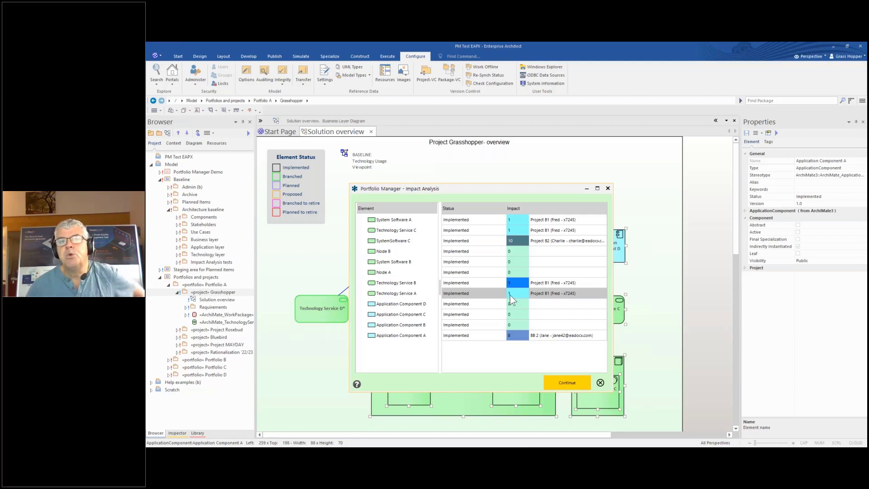
mouse_move(518, 282)
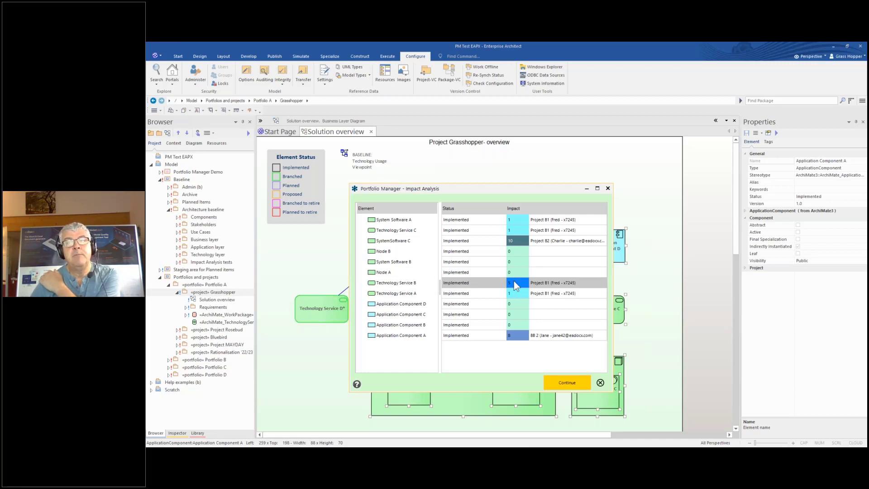
mouse_move(514, 236)
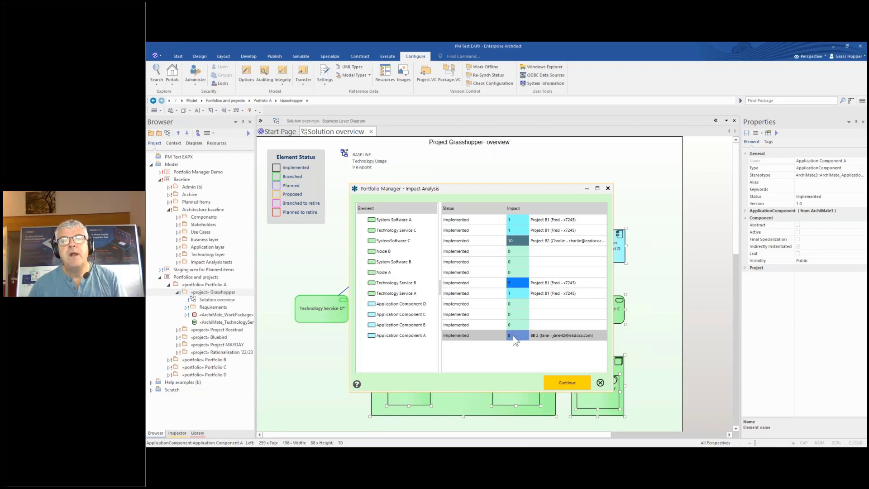
mouse_move(513, 335)
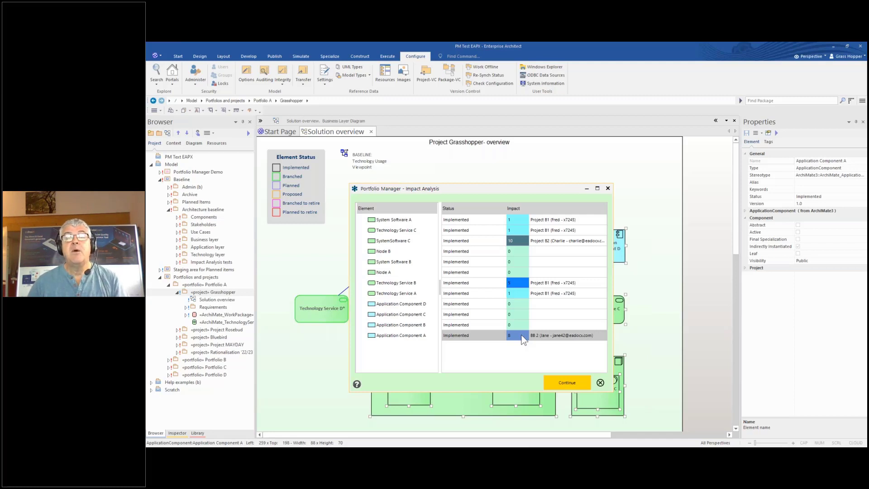
Replace Application Component A with its newest planned version, AC_A V2 - new for 2023
click(523, 340)
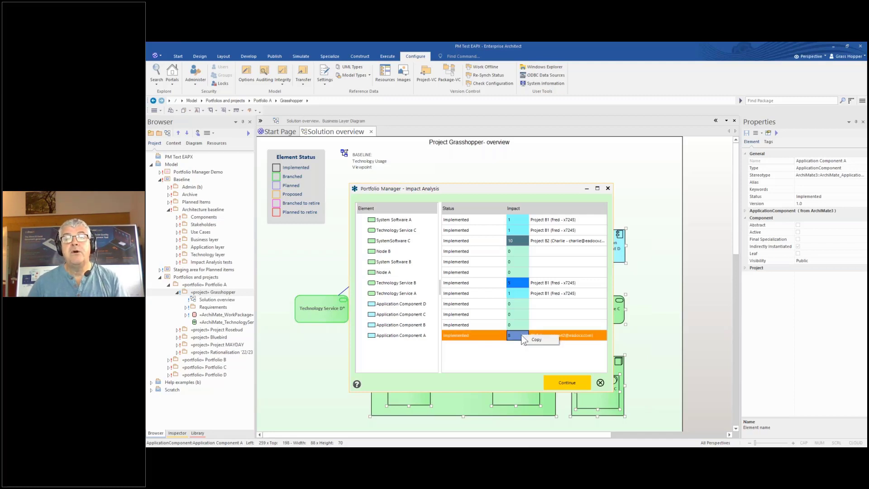
right_click(421, 337)
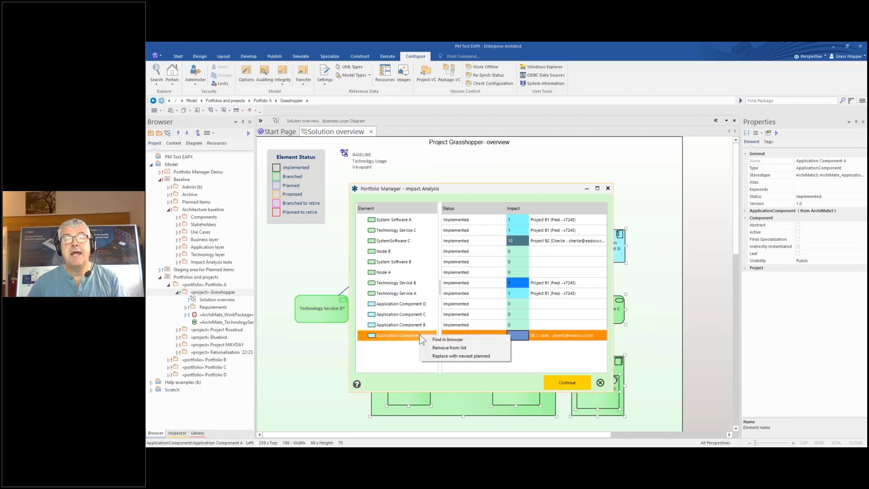
click(438, 355)
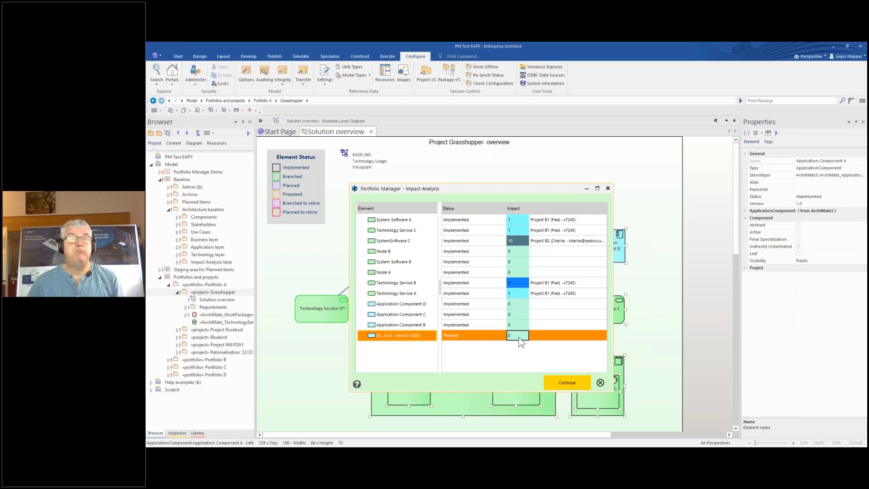
Remove SystemSoftware C and Technology Service B from the branch list and continue
right_click(400, 242)
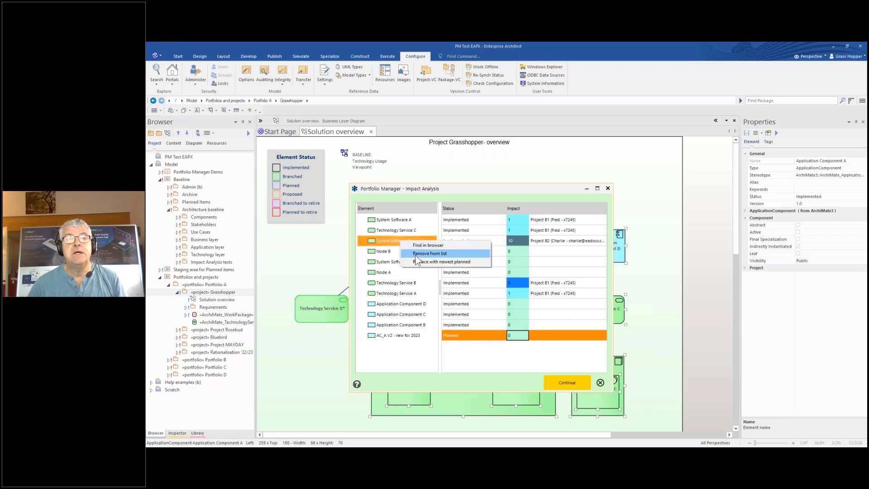
click(416, 254)
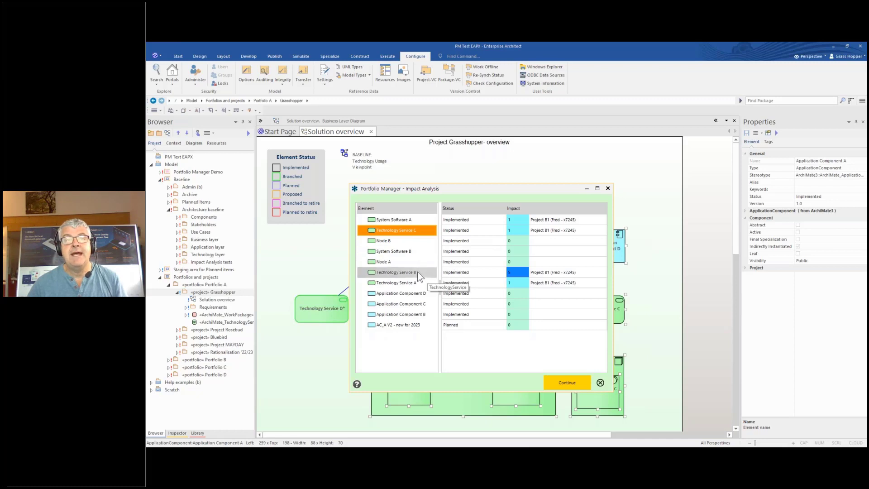
mouse_move(522, 273)
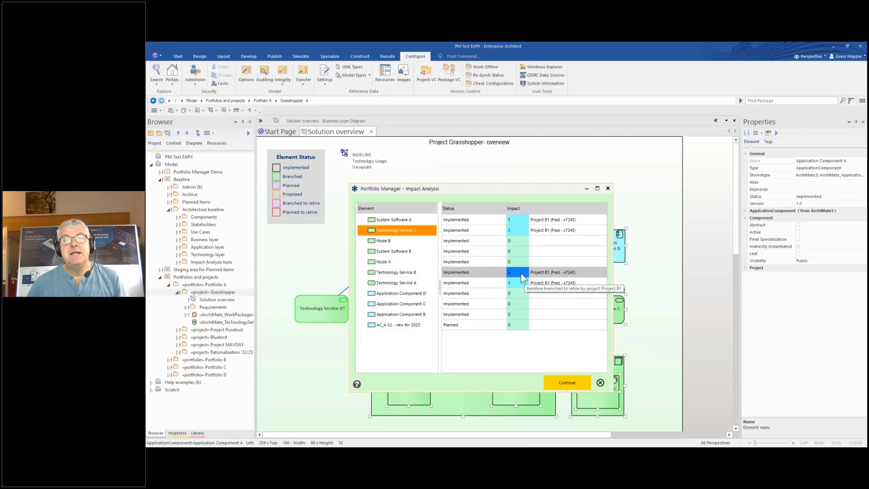
right_click(420, 274)
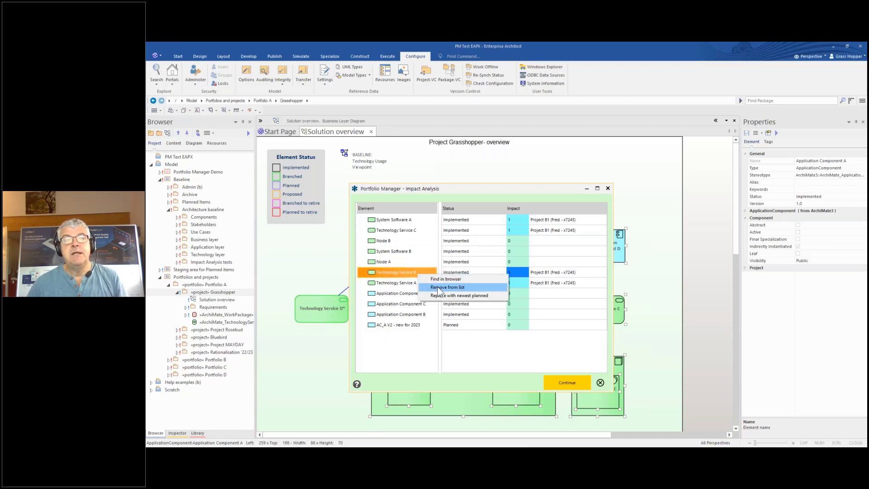
click(438, 288)
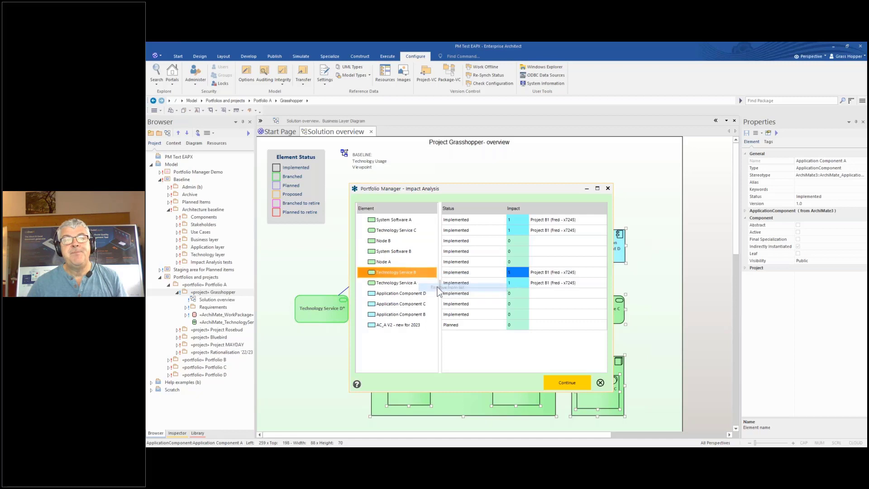
click(551, 381)
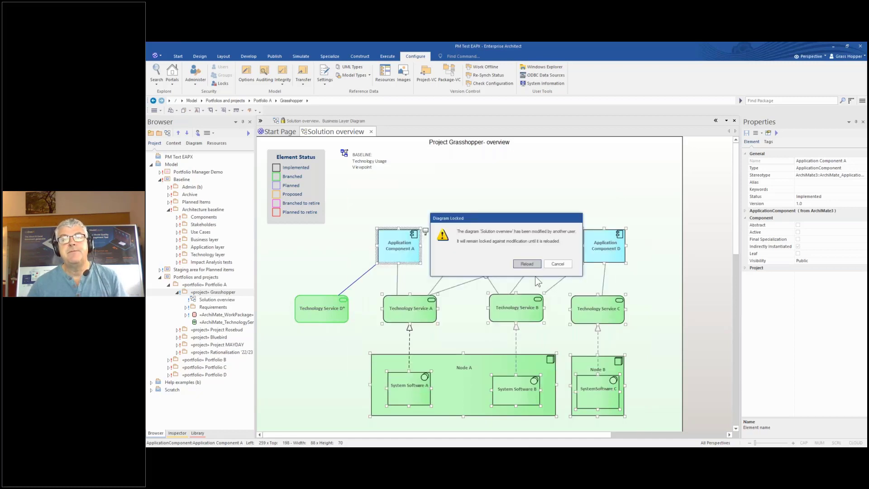
Reload the locked diagram, view SystemSoftware C's properties, and widen the Browser
click(528, 265)
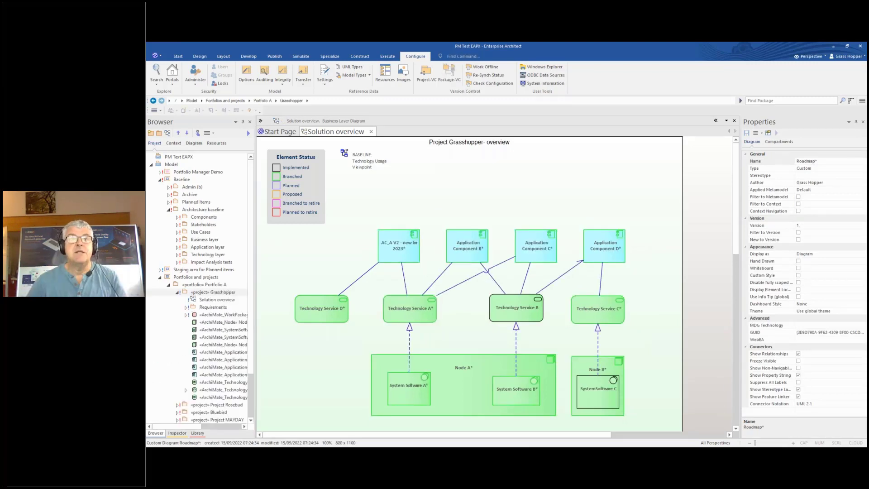
click(591, 396)
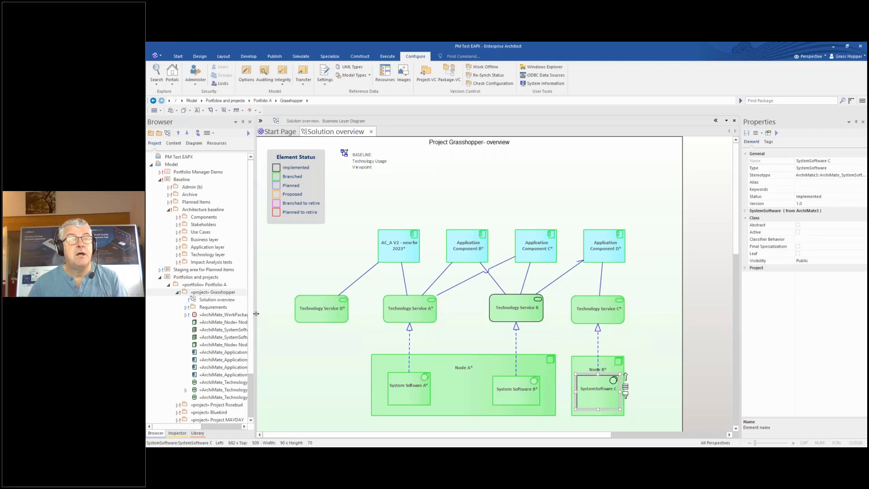
drag(256, 314, 286, 314)
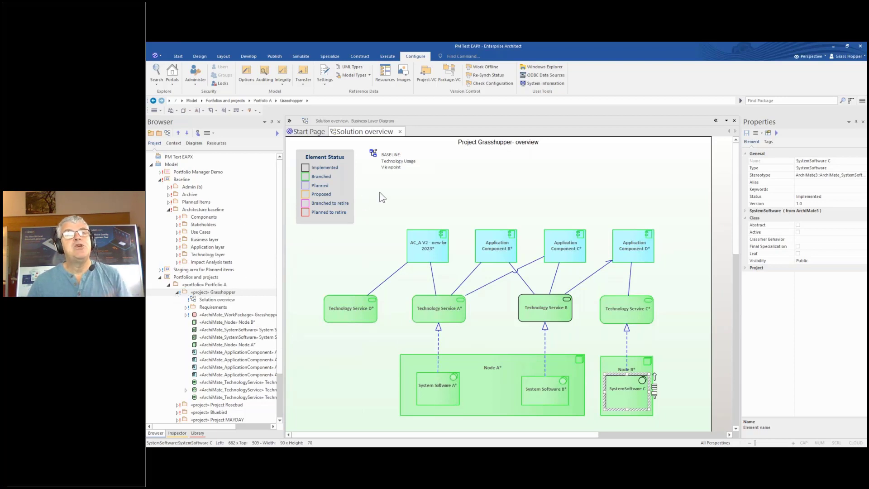
Close the Solution overview, collapse Grasshopper, and select Project Rosebud in the Browser
click(400, 132)
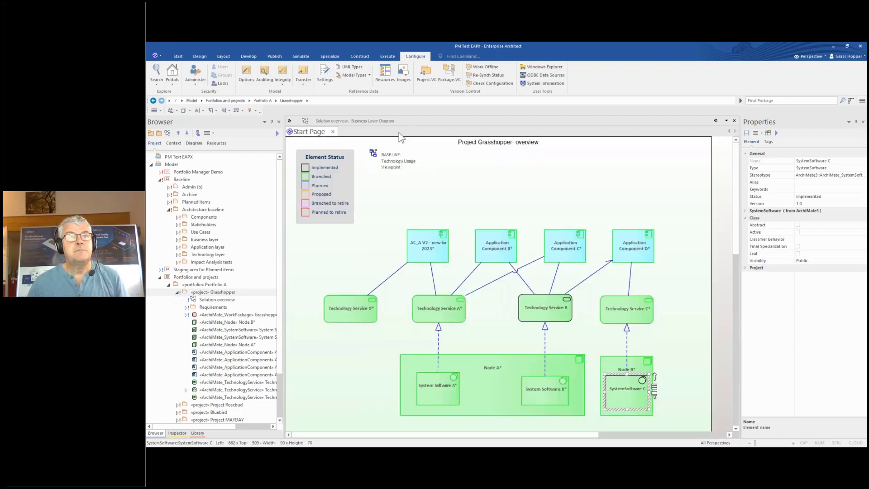
click(178, 292)
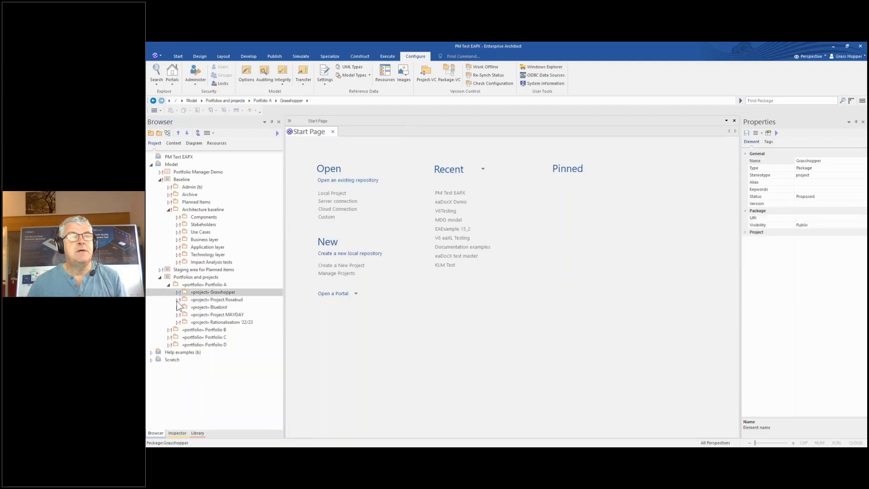
click(178, 299)
click(210, 300)
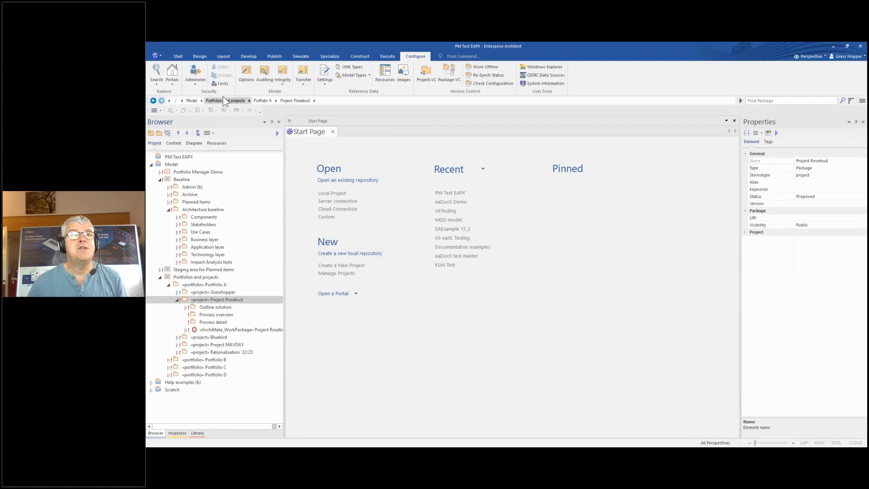
Log in as another user via Administer, then expand Rosebud's Outline solution package
click(197, 79)
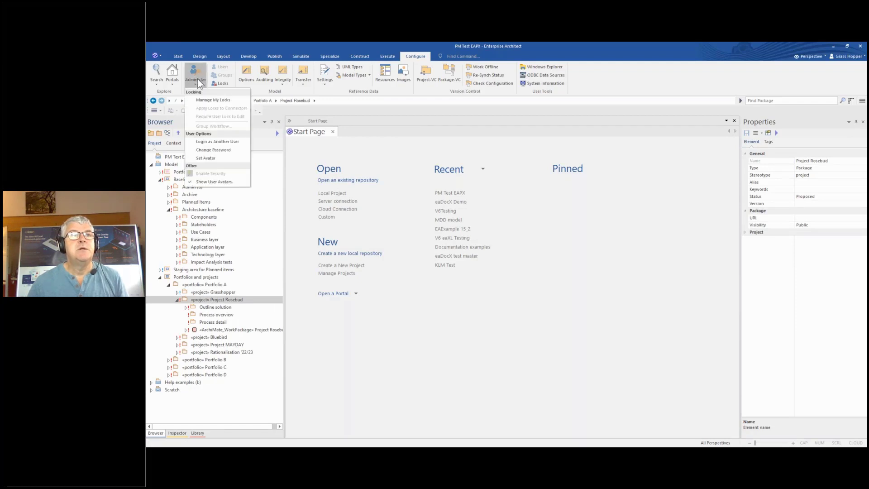
click(221, 141)
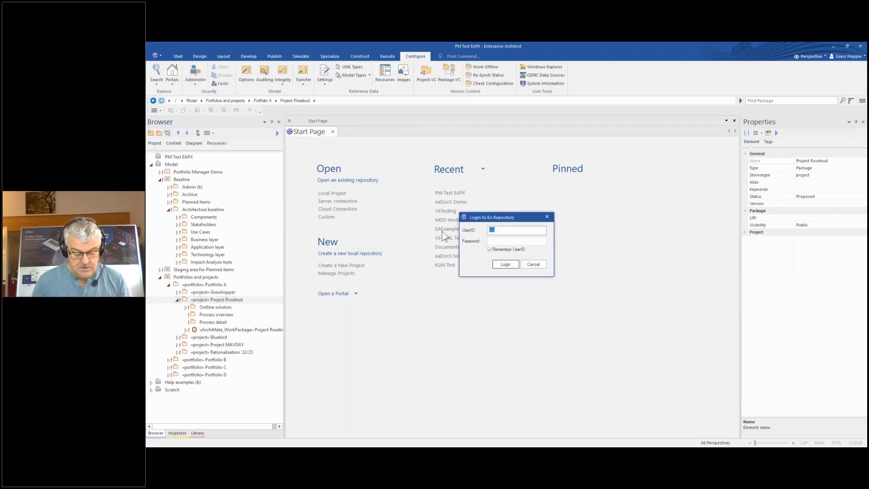
text(RB)
key(Return)
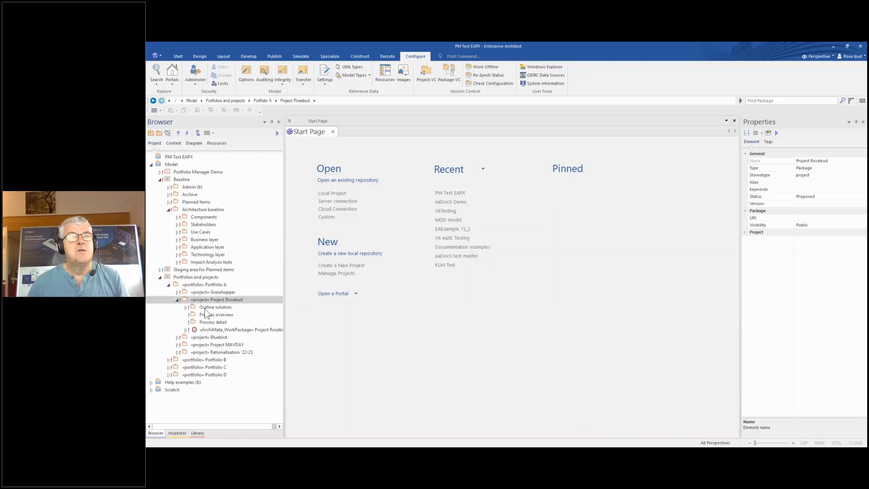
click(186, 307)
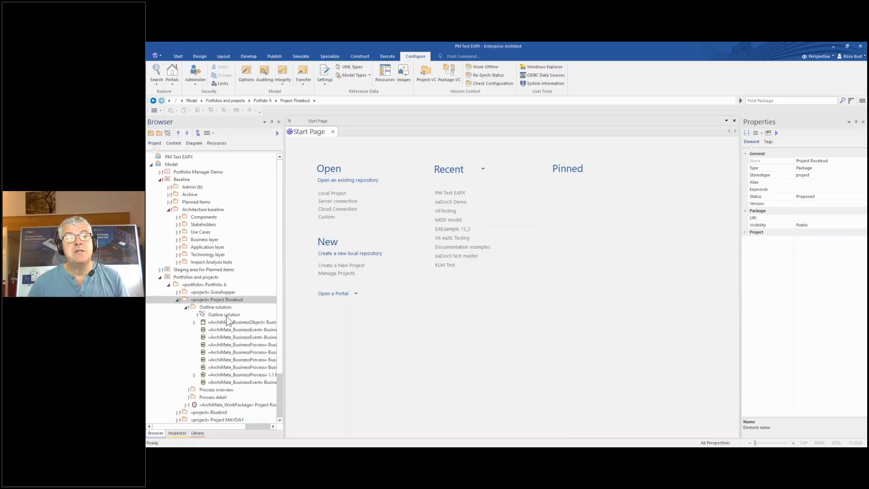
Open the Outline solution diagram, inspect 1.0 Business Process, and expand Business Object A* in the Browser
double_click(226, 316)
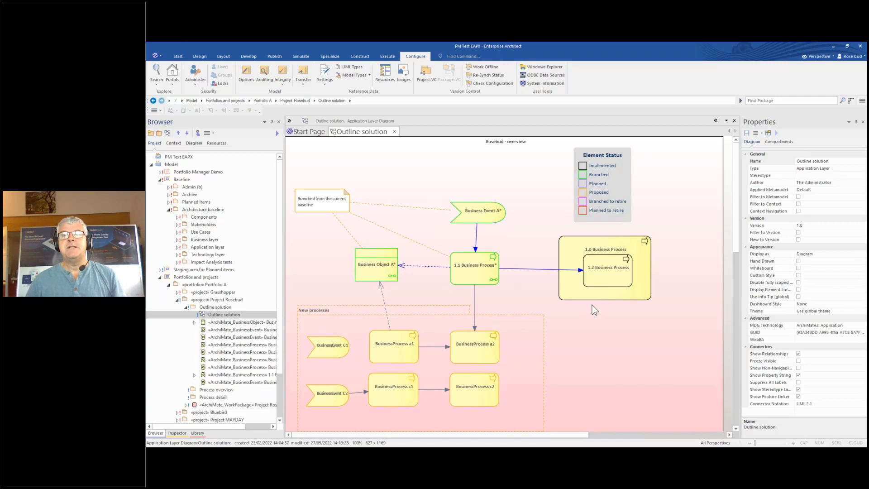
click(623, 292)
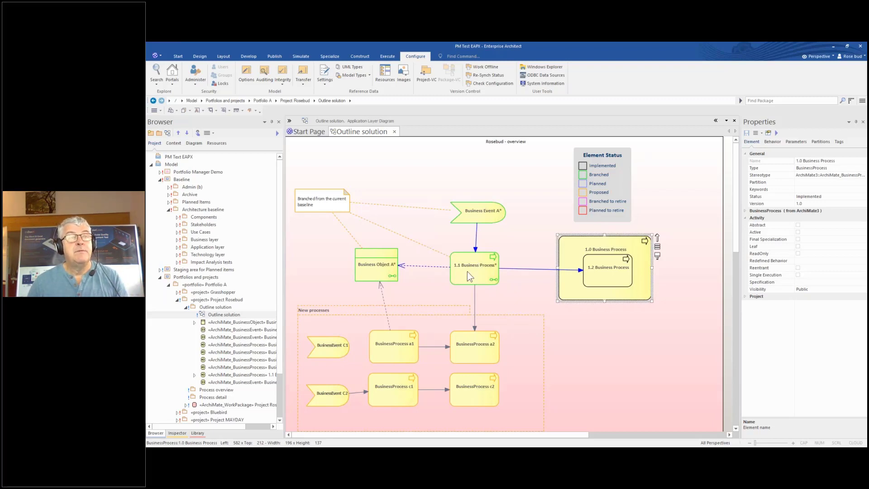
drag(284, 299, 324, 299)
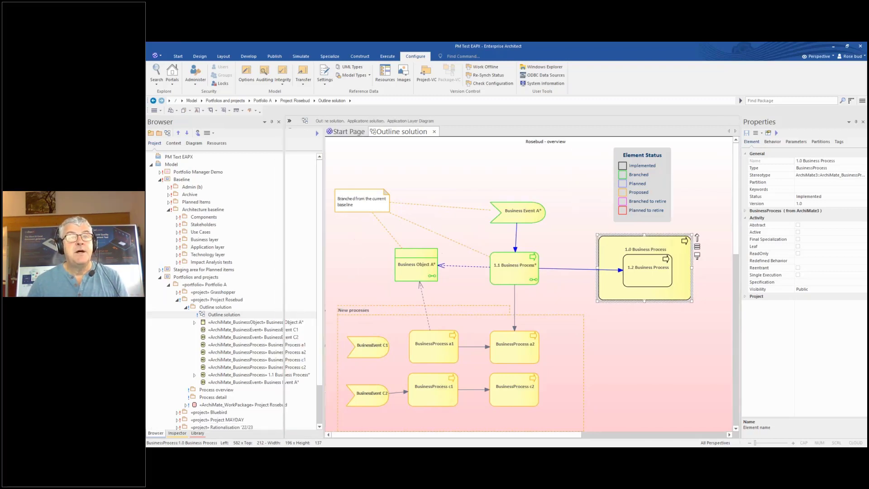
click(195, 323)
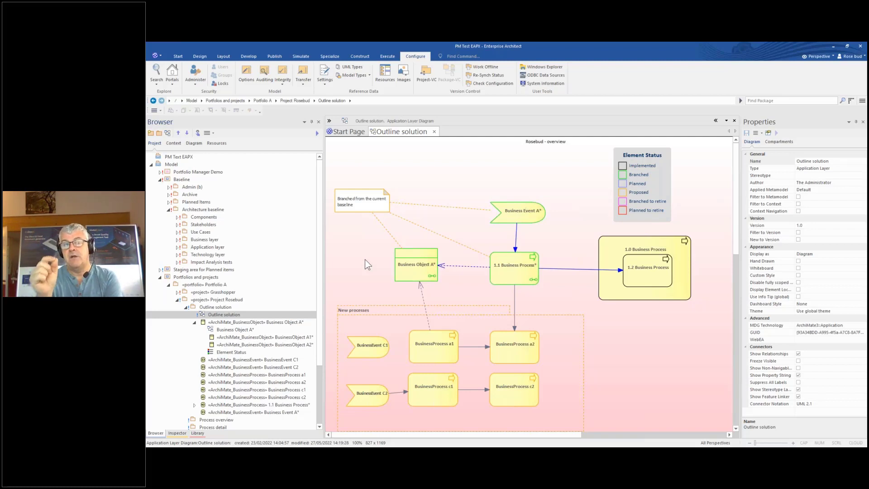
Start Portfolio Manager's Promote project on Project Rosebud from its Browser context menu
right_click(220, 306)
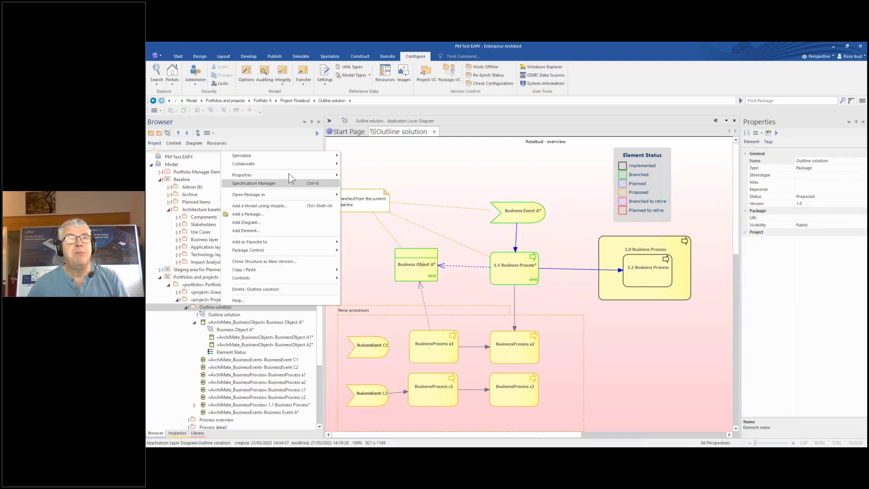
mouse_move(292, 159)
mouse_move(387, 188)
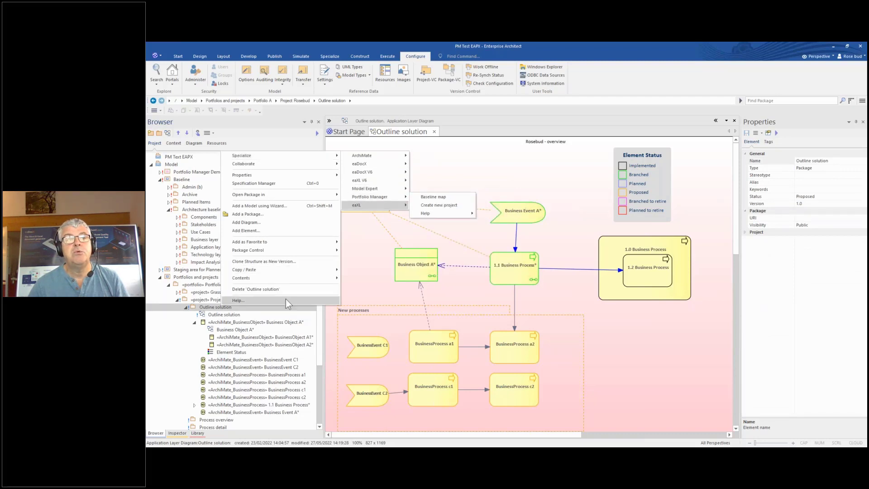
click(215, 301)
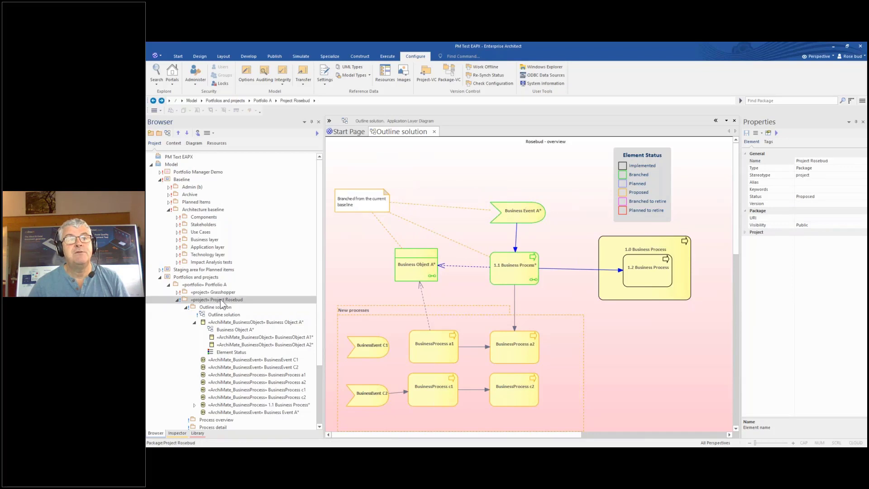
right_click(217, 300)
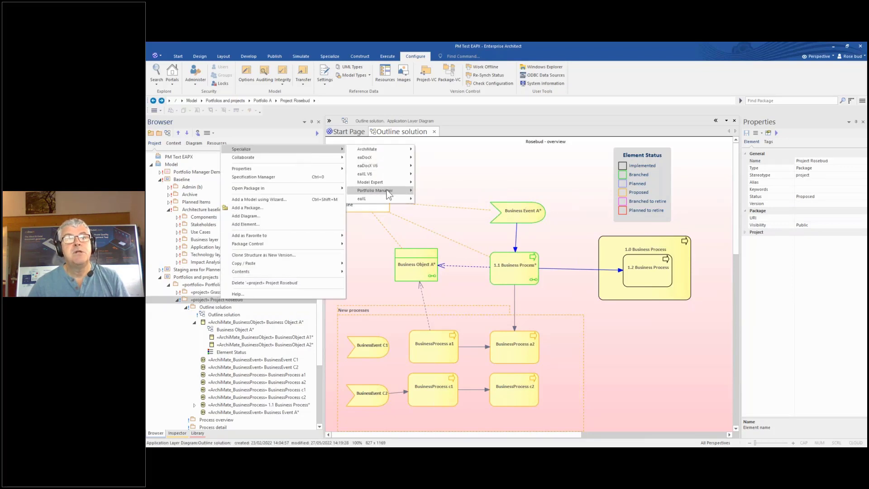
mouse_move(386, 191)
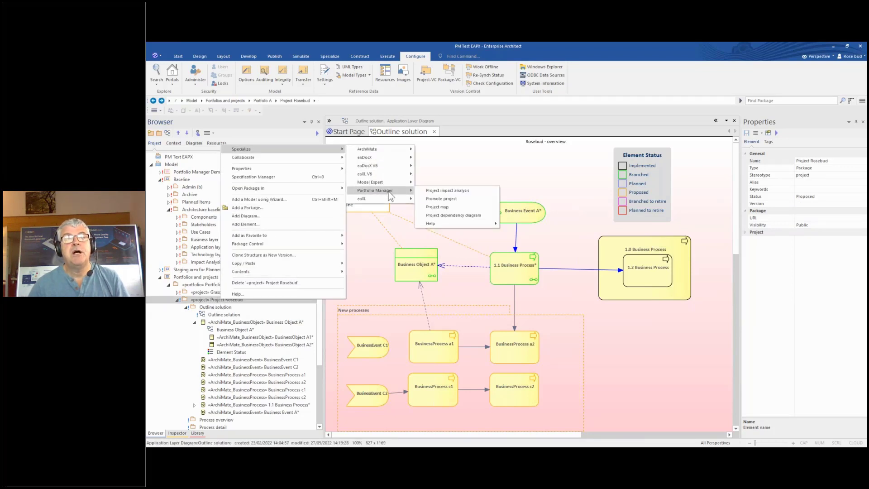
click(441, 199)
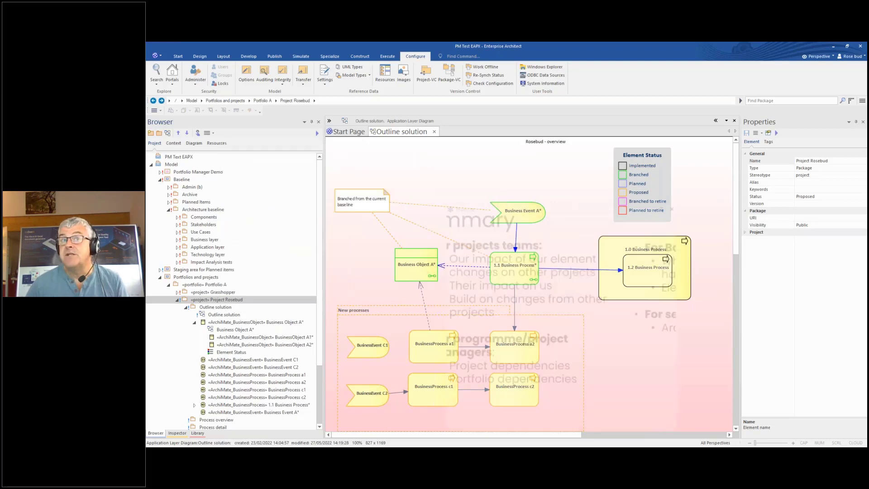
Bring the Promote dialog into view, pick 21 August 2022 as start date, and run Impact Analysis
drag(467, 204, 354, 141)
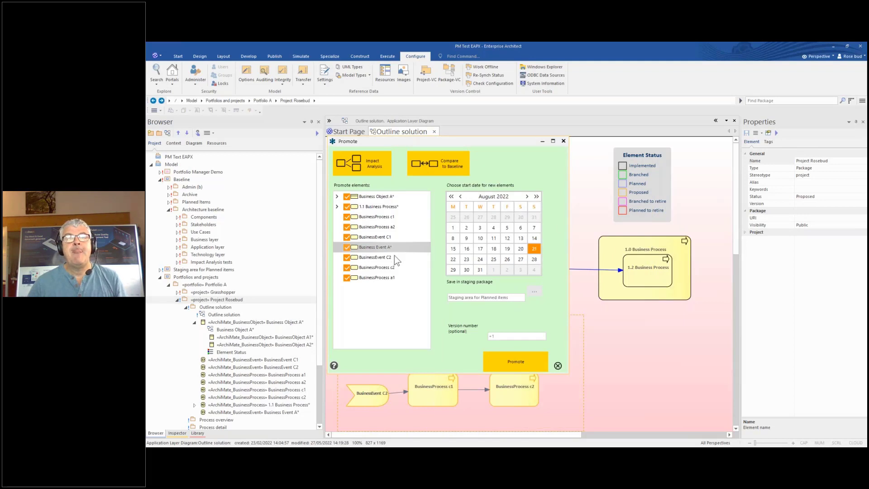
click(535, 249)
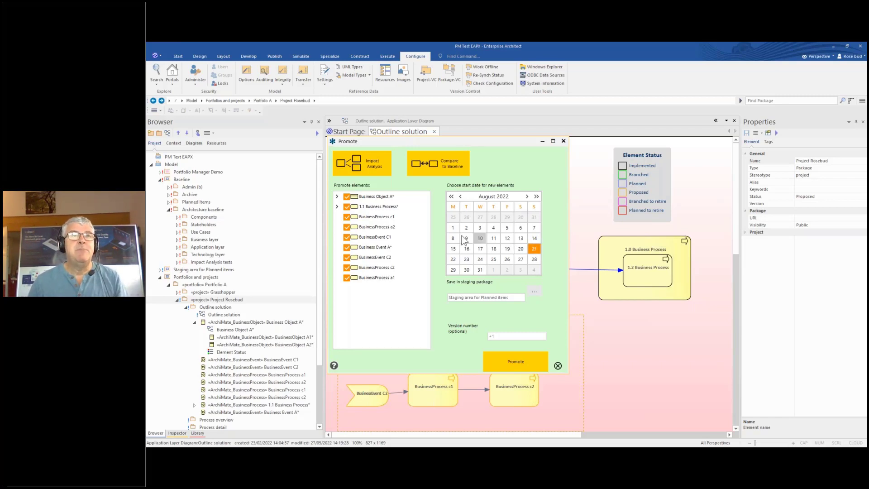
click(354, 164)
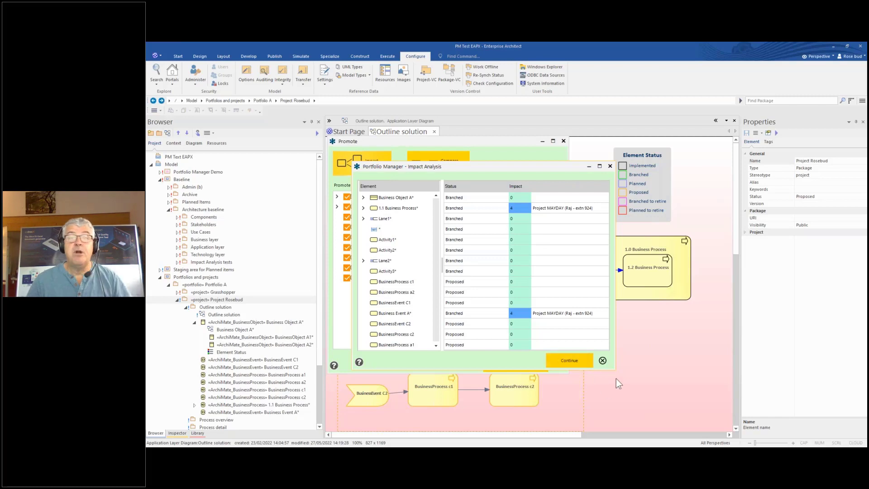
Enlarge the Impact Analysis window and read the impact-4 tooltips naming Project MAYDAY
drag(614, 370, 641, 415)
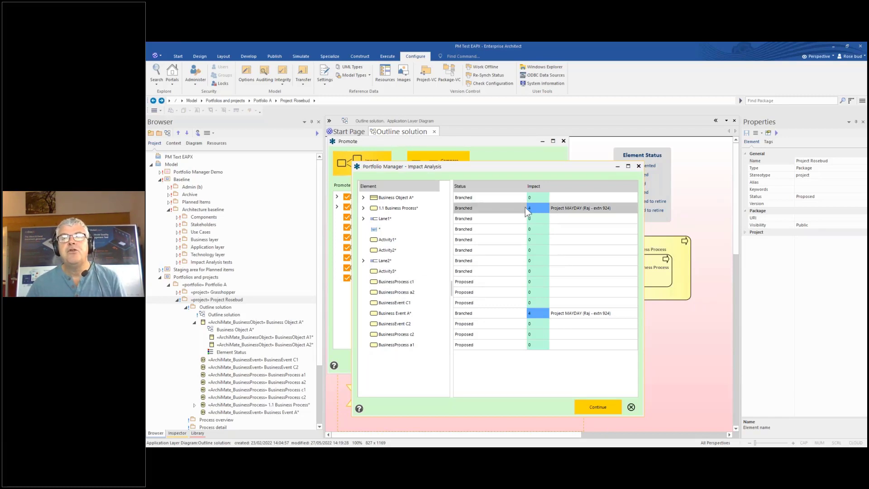
mouse_move(533, 207)
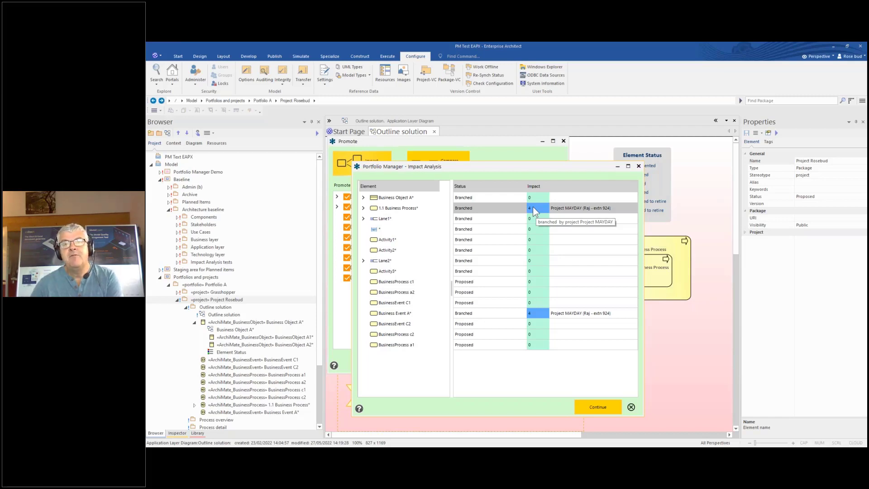
mouse_move(534, 316)
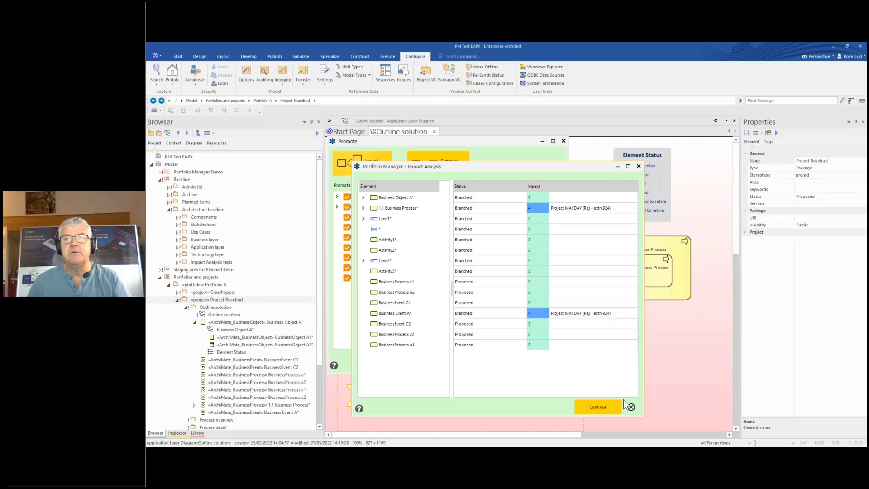
Continue past the impact analysis and promote Rosebud's elements into the planned-items staging area
click(600, 409)
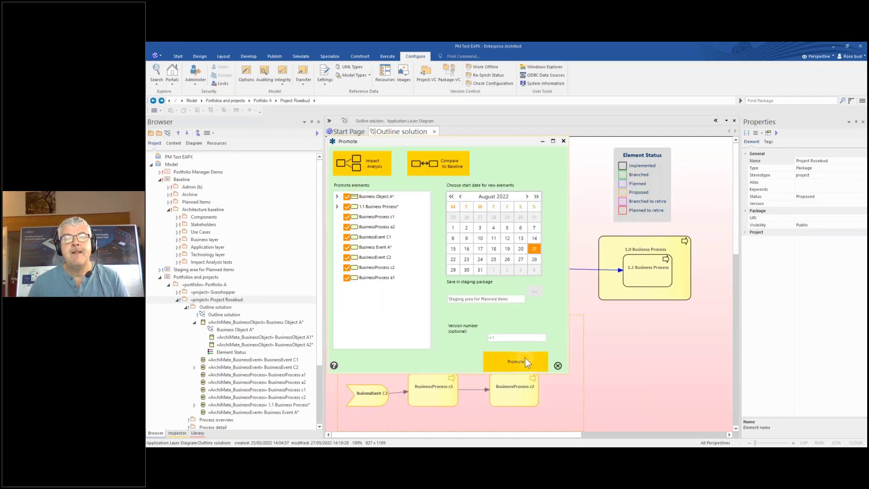
click(525, 359)
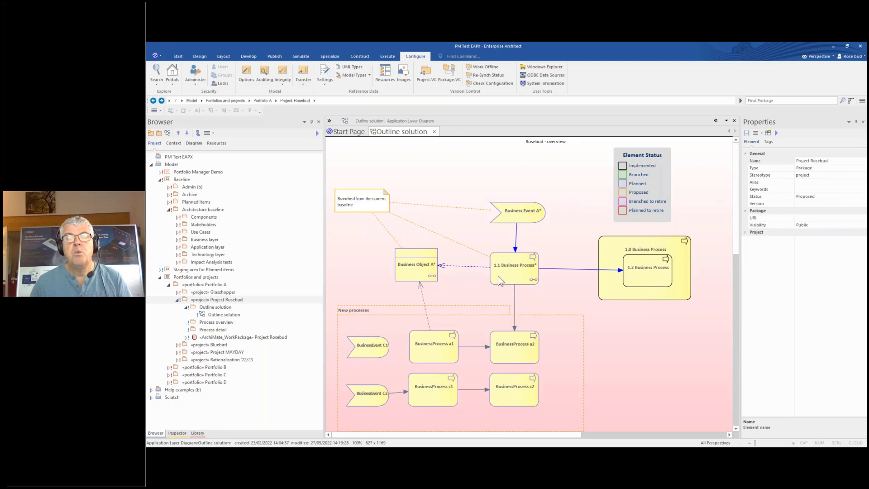
Locate BusinessProcess a2 from the diagram in the Project Browser's staging area
right_click(503, 345)
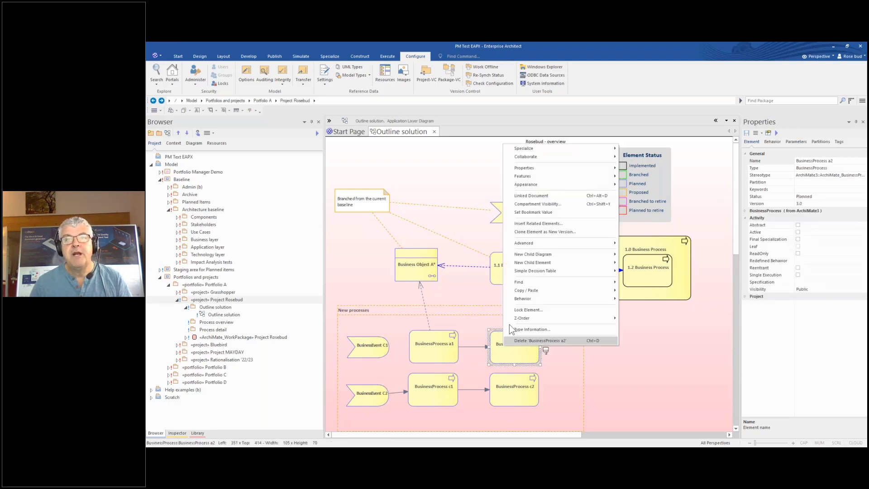
mouse_move(528, 280)
click(638, 282)
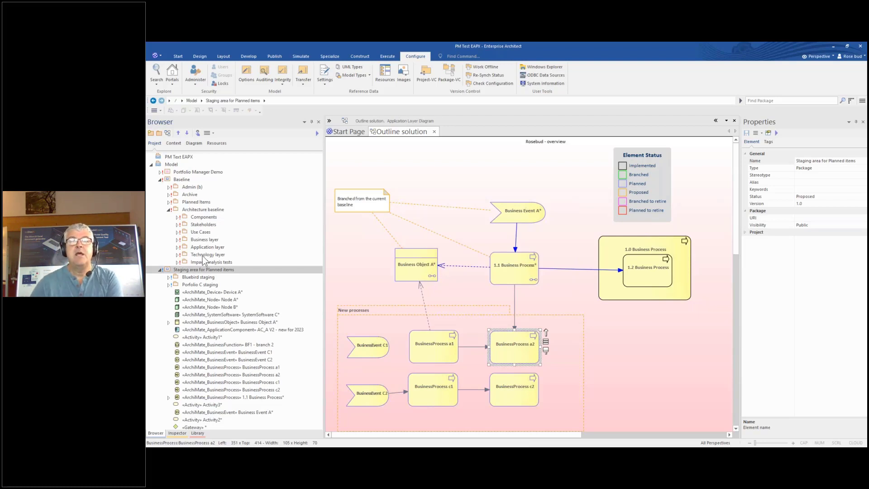
Review 1.1 Business Process, Business Object A*, a1 and a2, then collapse staging and close Outline solution
click(510, 281)
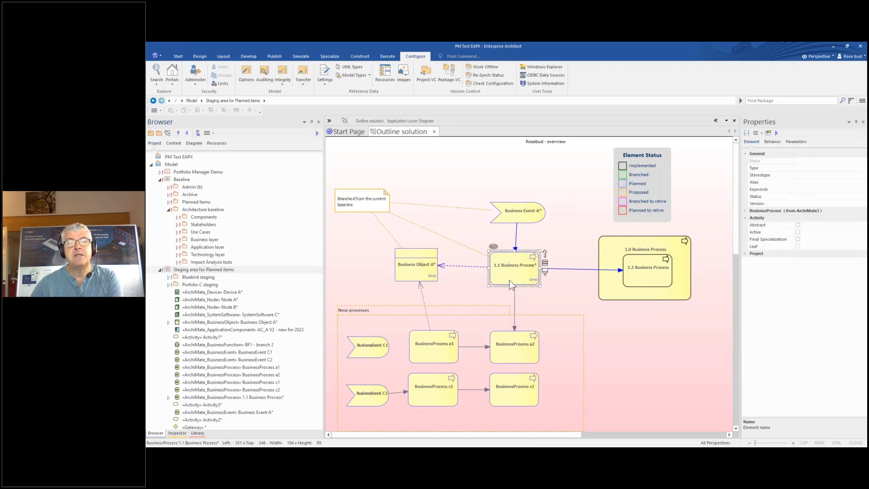
click(427, 275)
click(431, 359)
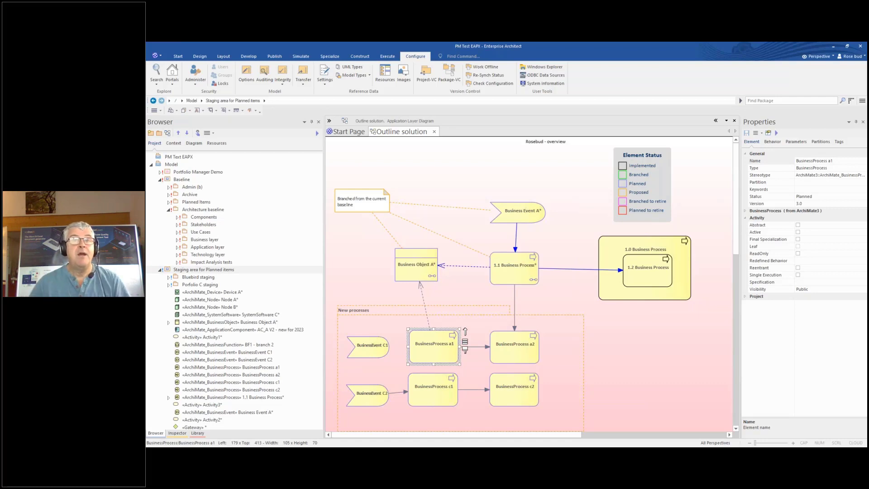
click(518, 356)
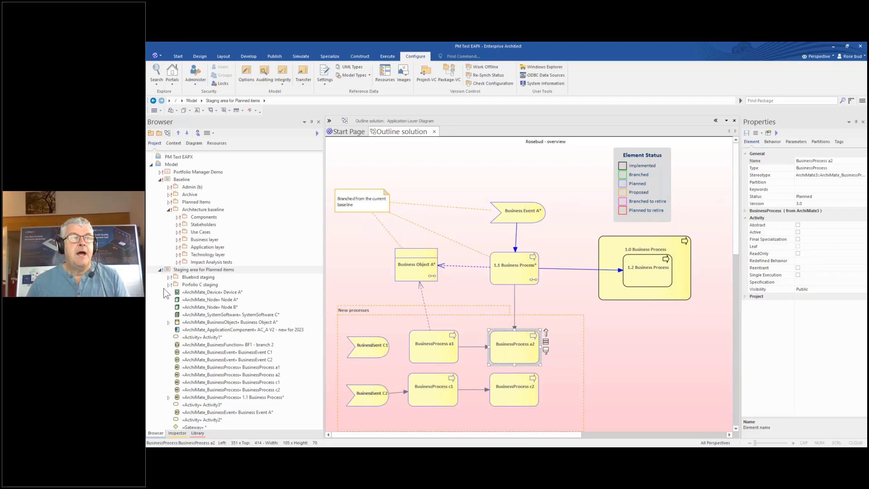
click(161, 270)
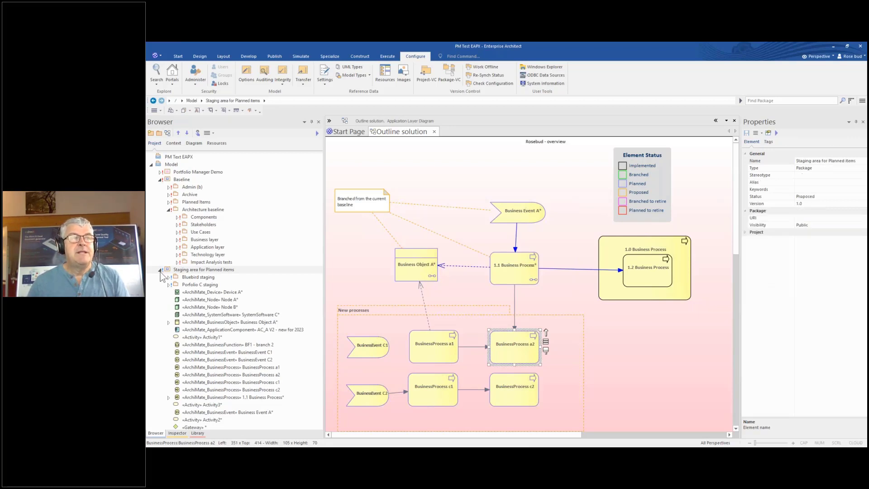
click(434, 132)
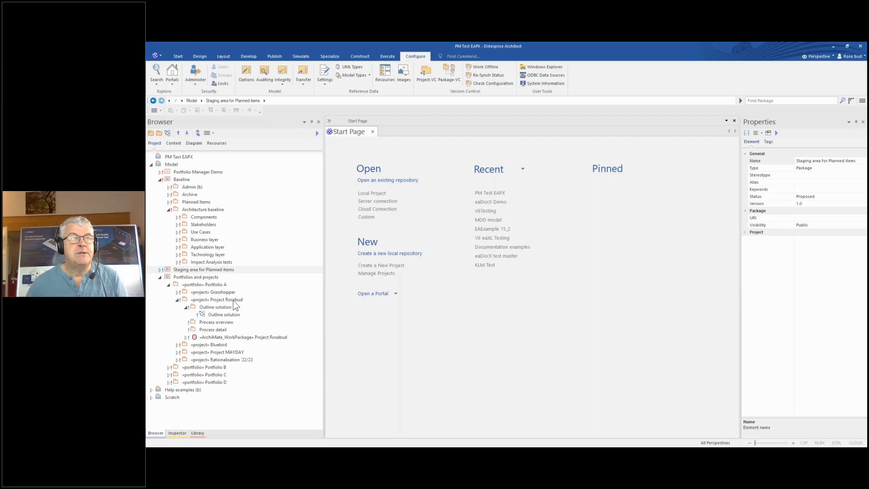
Open BM Demo, re-dock its floated tab, and select the Multiple planned changes process
click(160, 173)
double_click(190, 179)
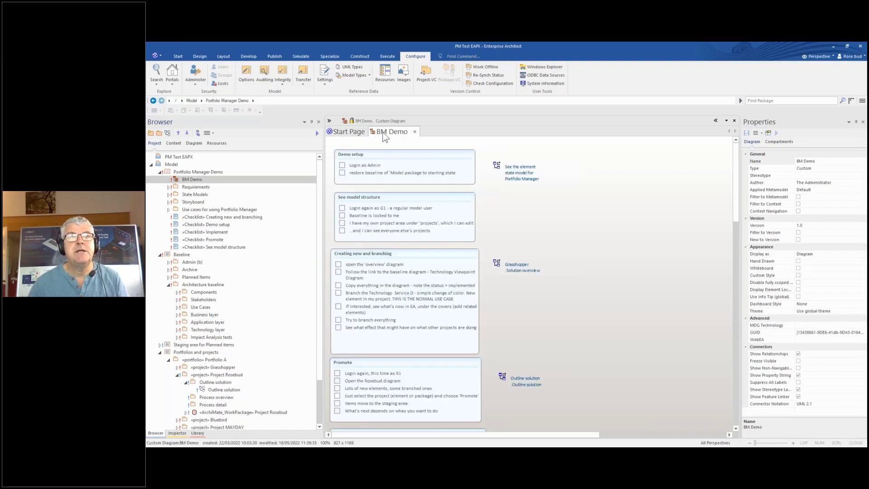
drag(383, 133, 866, 317)
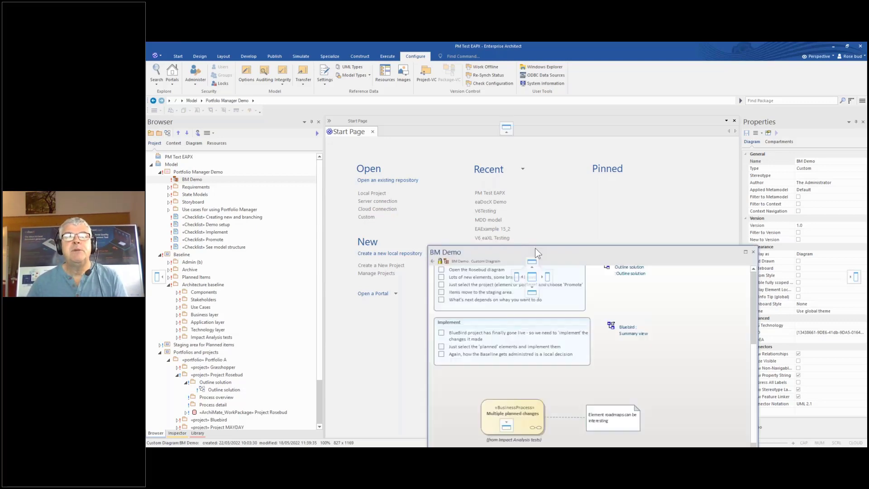
drag(535, 248, 532, 279)
drag(737, 221, 733, 243)
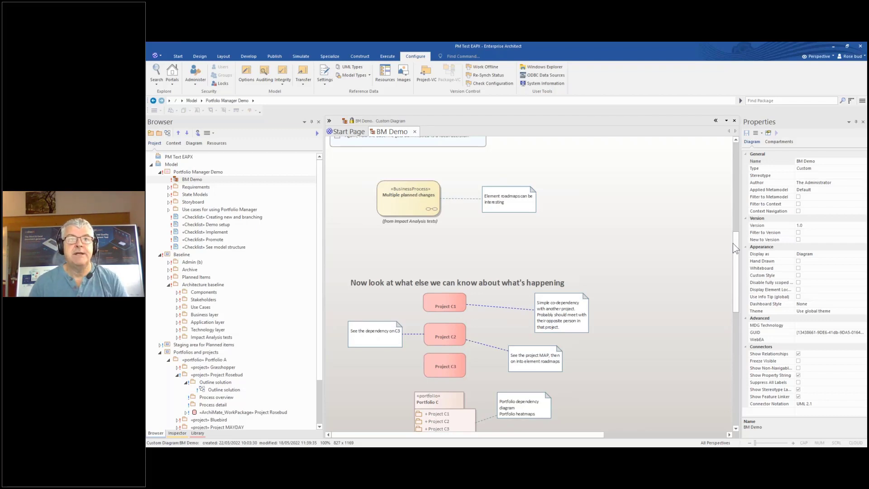
click(415, 213)
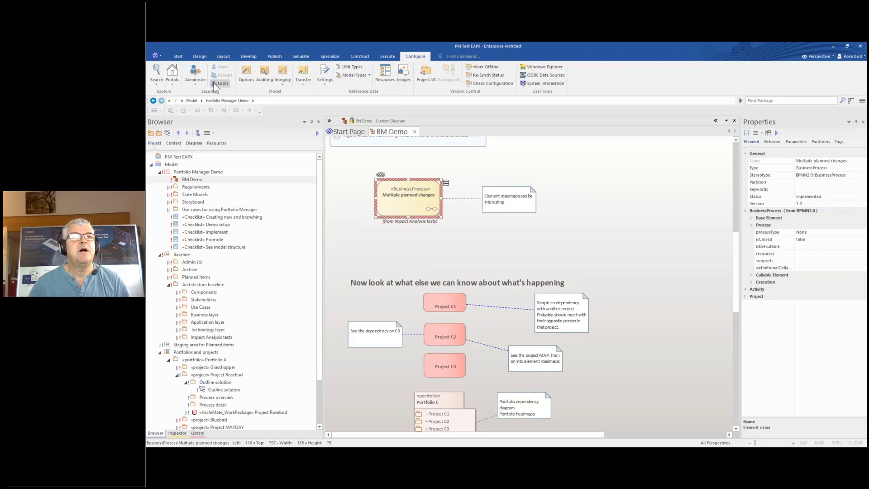
Log in as the admin user through Login as Another User
click(194, 78)
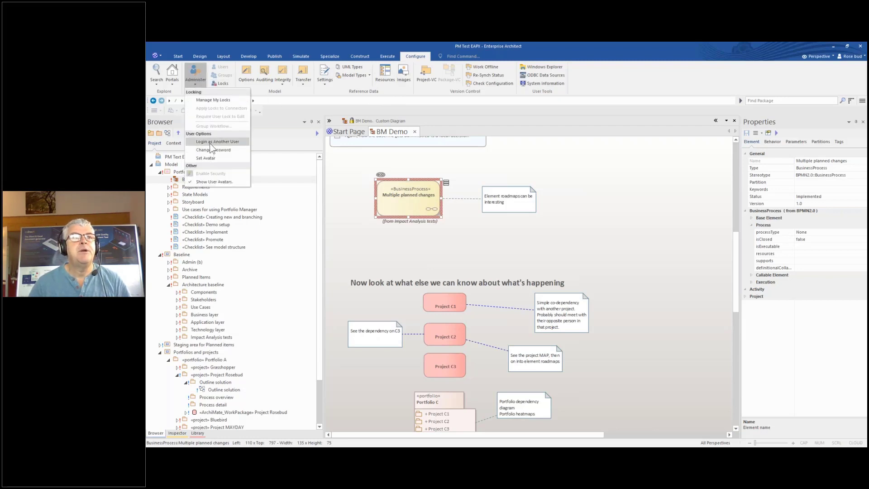
click(211, 142)
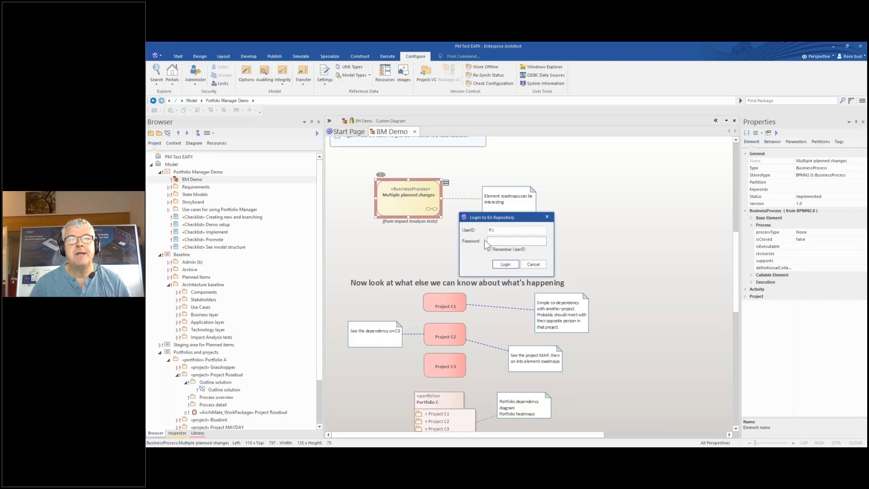
key(shift+Tab)
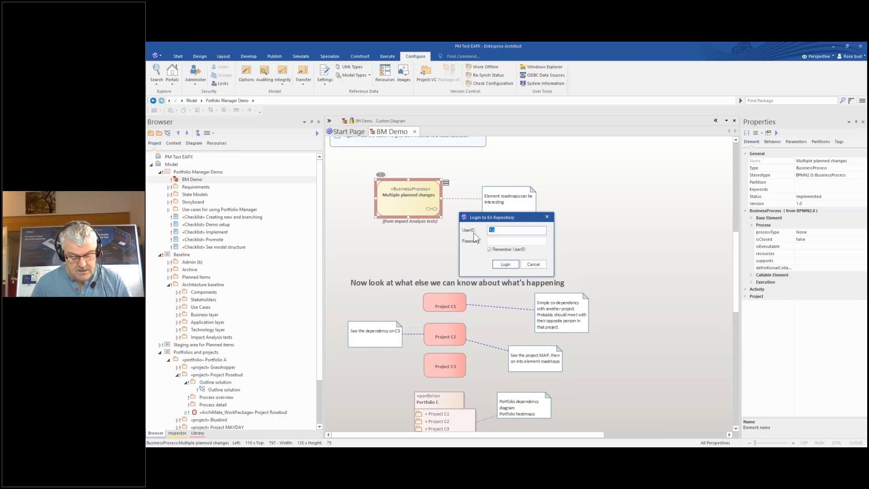
text(admin)
key(Tab)
key(Return)
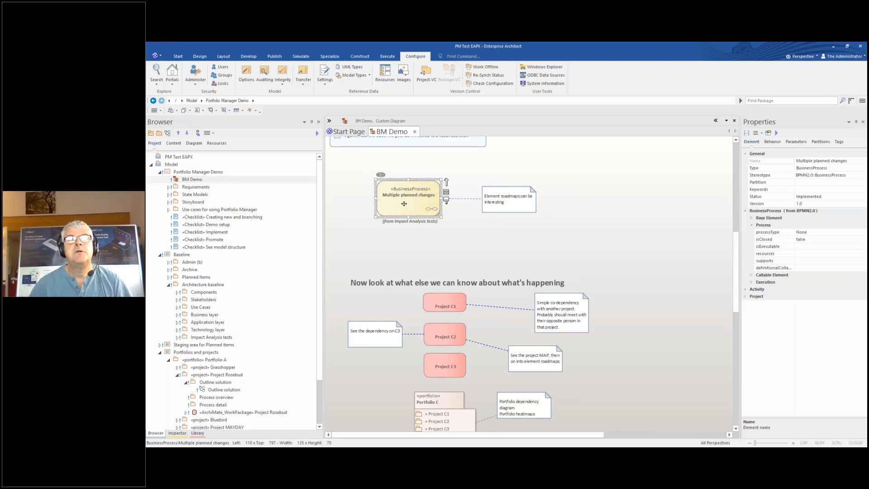
Open the Portfolio Manager Roadmap diagram for the Multiple planned changes element
right_click(404, 204)
mouse_move(454, 209)
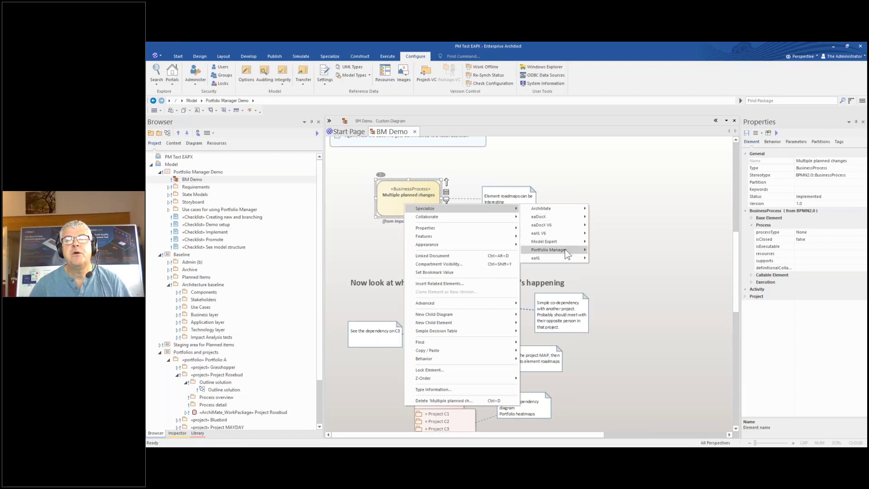
mouse_move(565, 249)
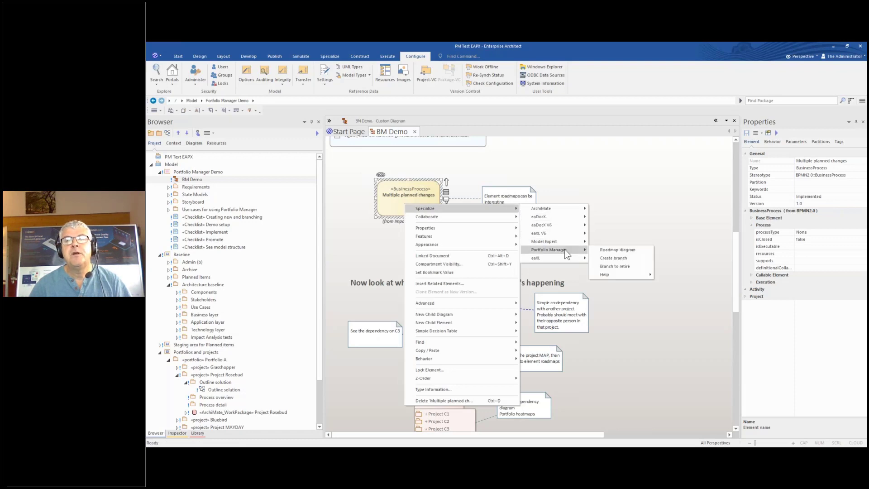
click(613, 250)
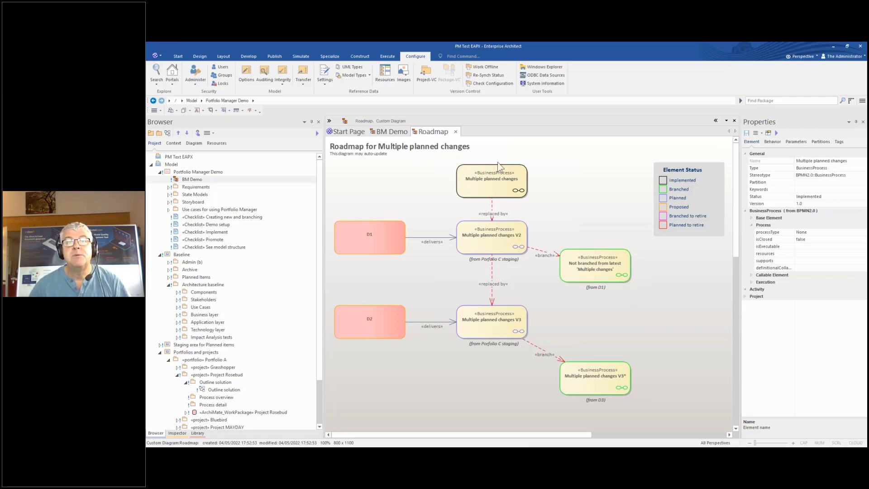
click(491, 208)
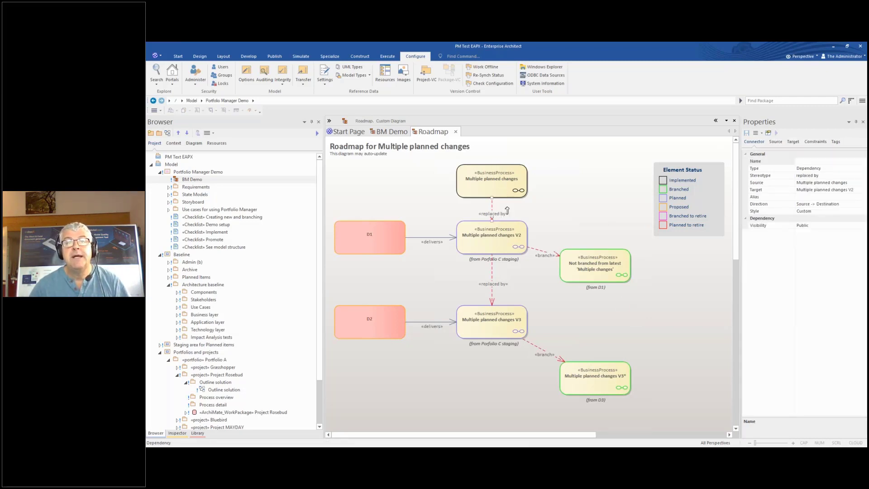
click(479, 237)
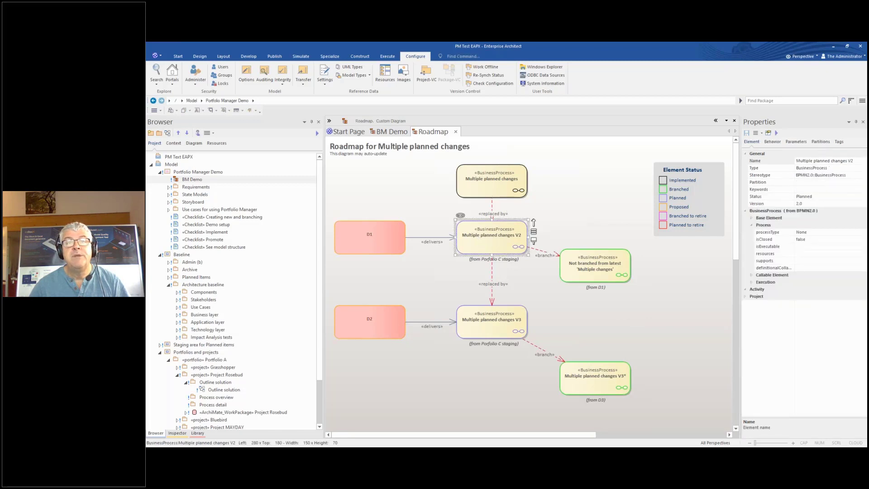
click(505, 281)
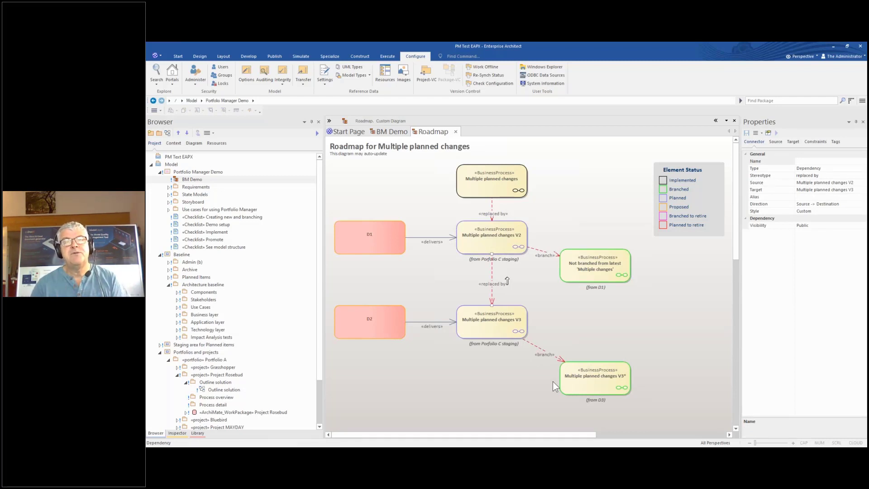
click(375, 187)
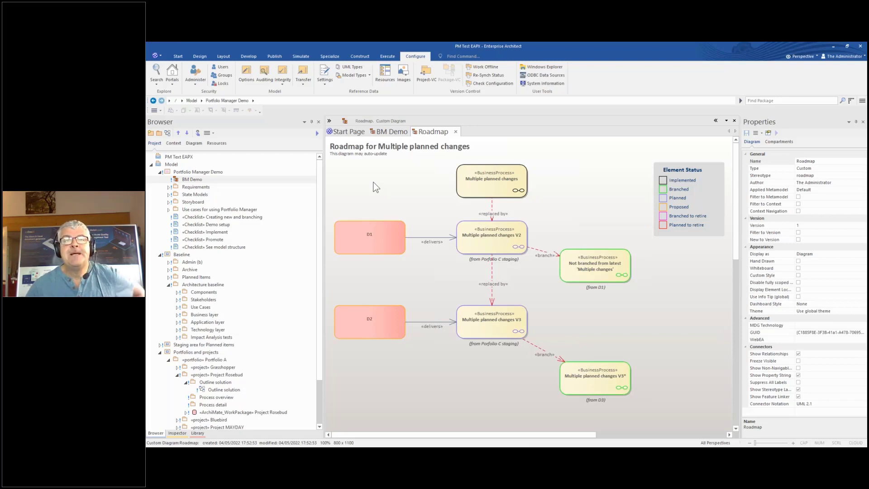
click(473, 180)
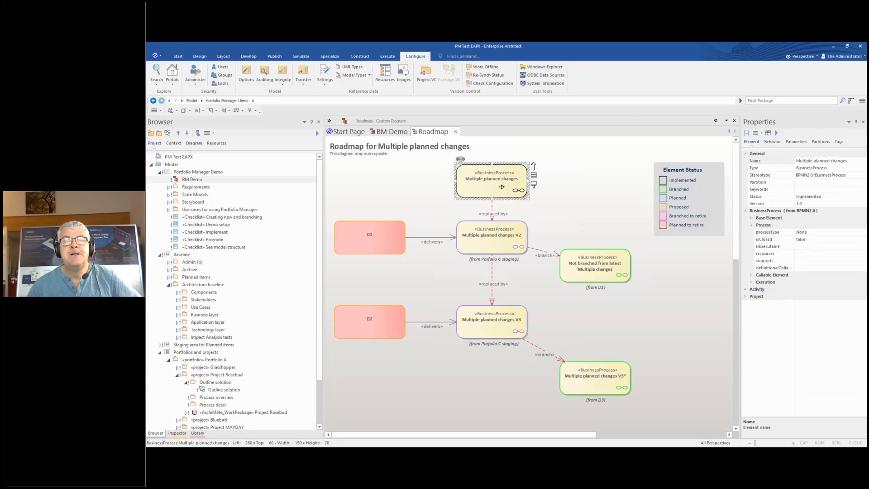
click(498, 249)
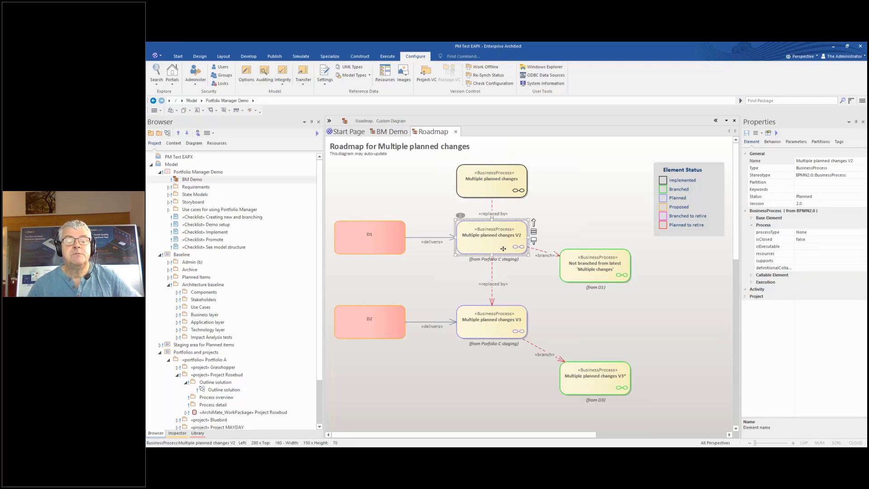
click(395, 240)
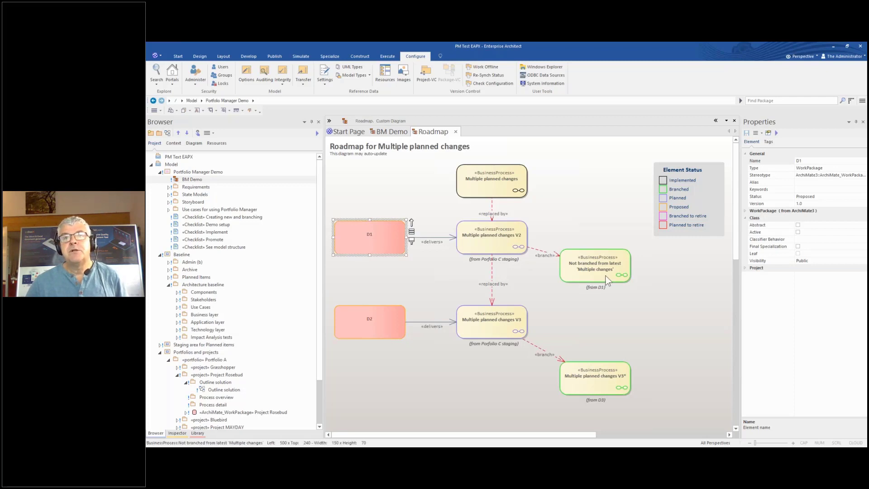
click(593, 273)
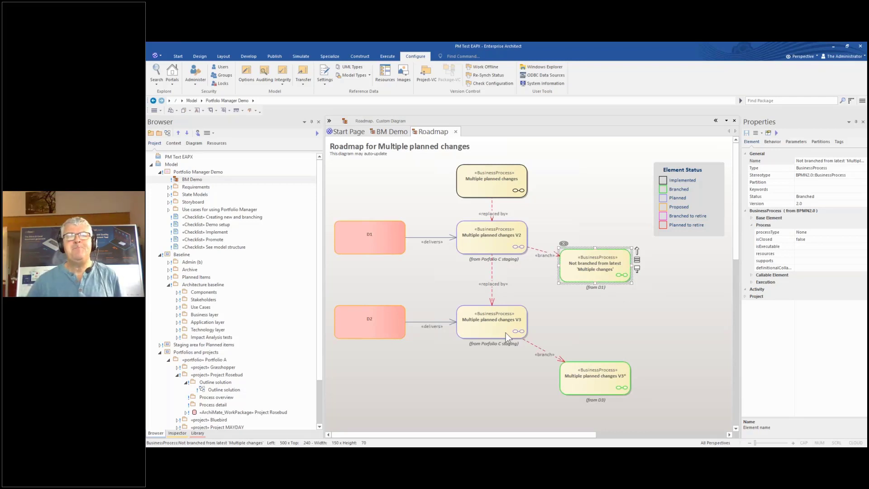
click(372, 337)
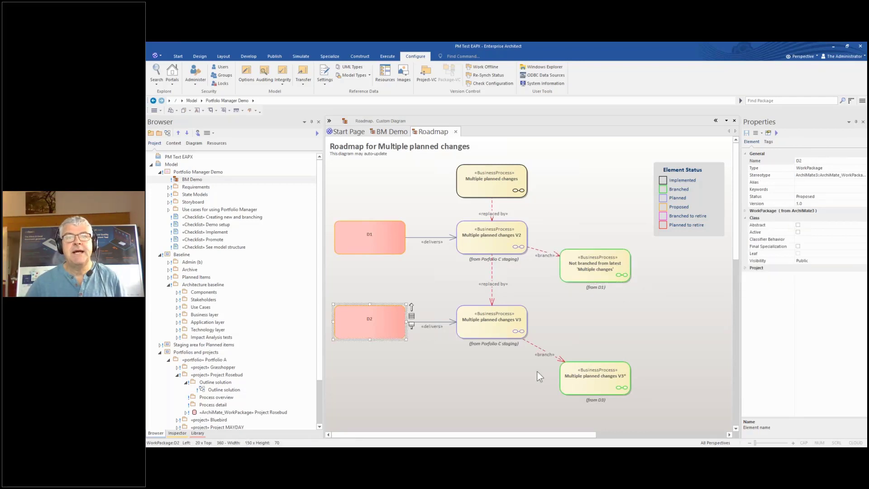
click(621, 381)
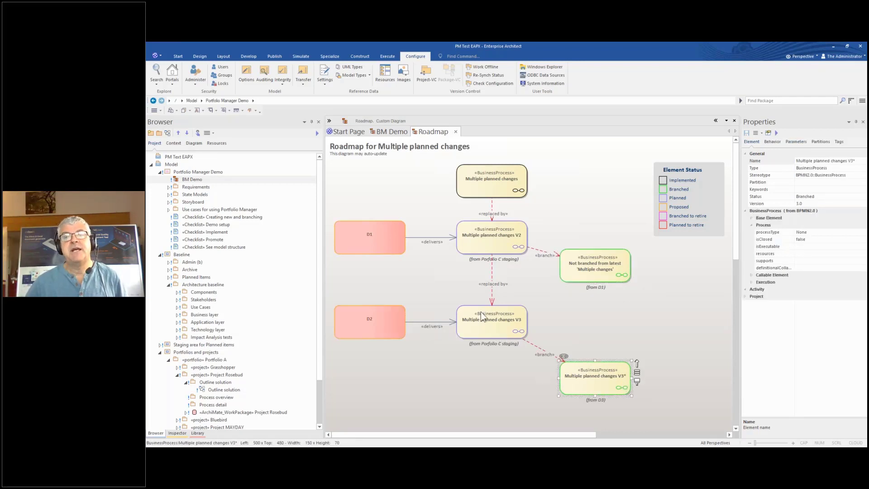
click(610, 271)
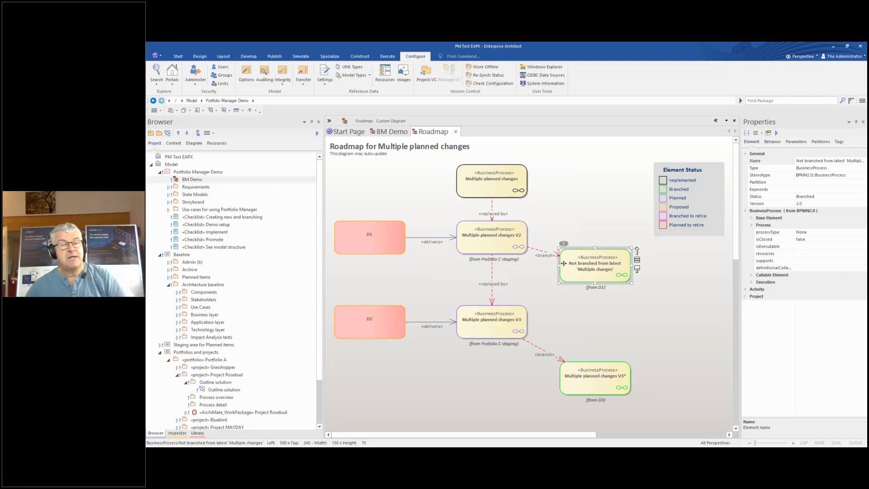
Close the roadmap, return to BM Demo and select work package Project C1
click(456, 132)
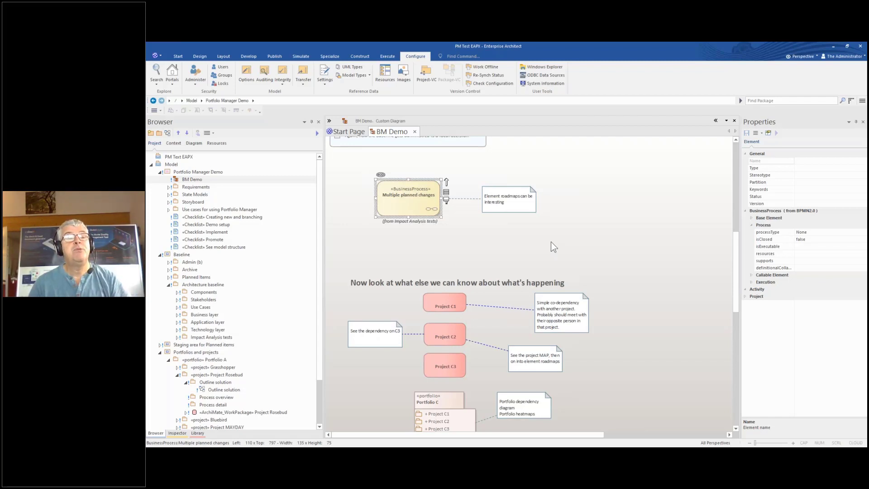
click(450, 302)
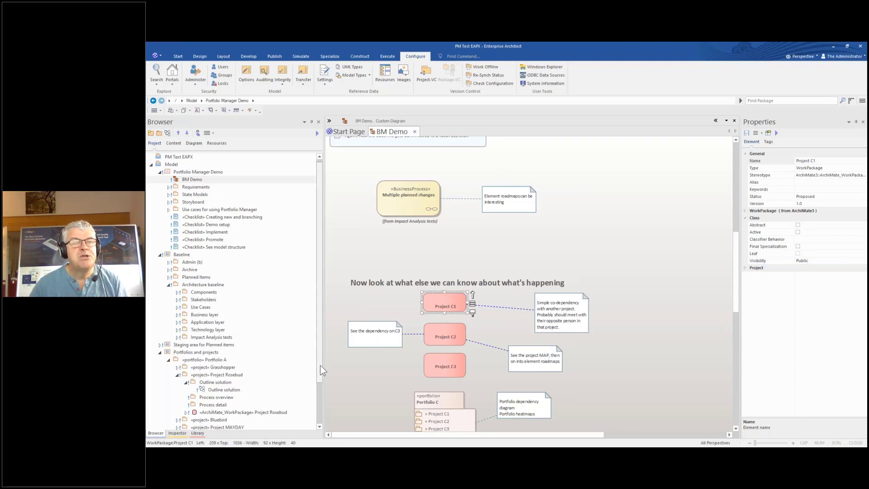
scroll(319, 365, down, 2)
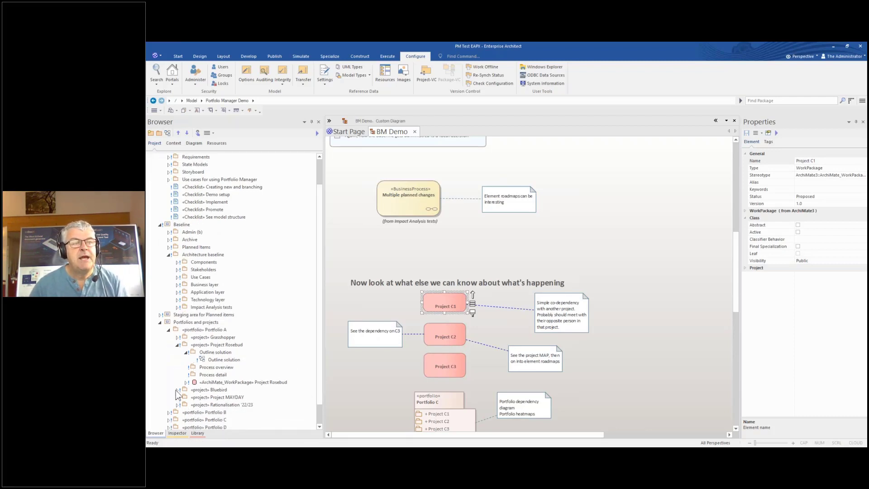
Expand Bluebird and Project MAYDAY in the Browser, select its work package, then reselect Project C1
click(177, 390)
click(177, 412)
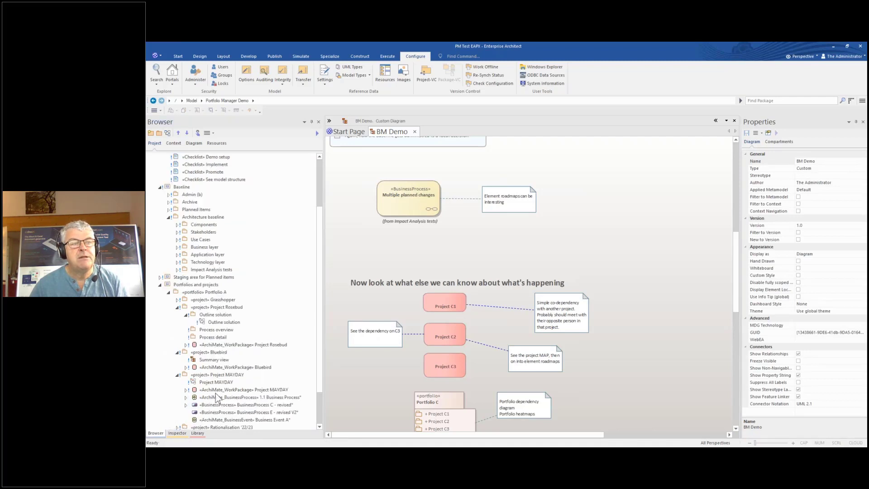
scroll(320, 374, down, 1)
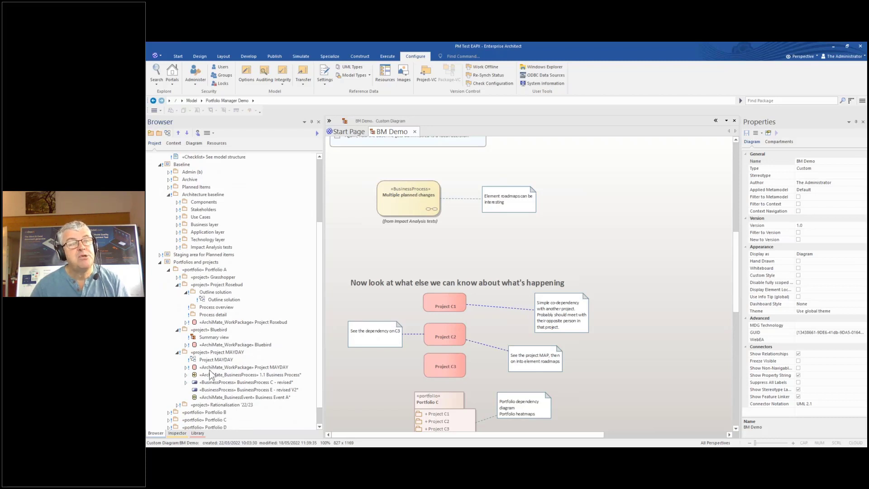
click(209, 369)
click(444, 262)
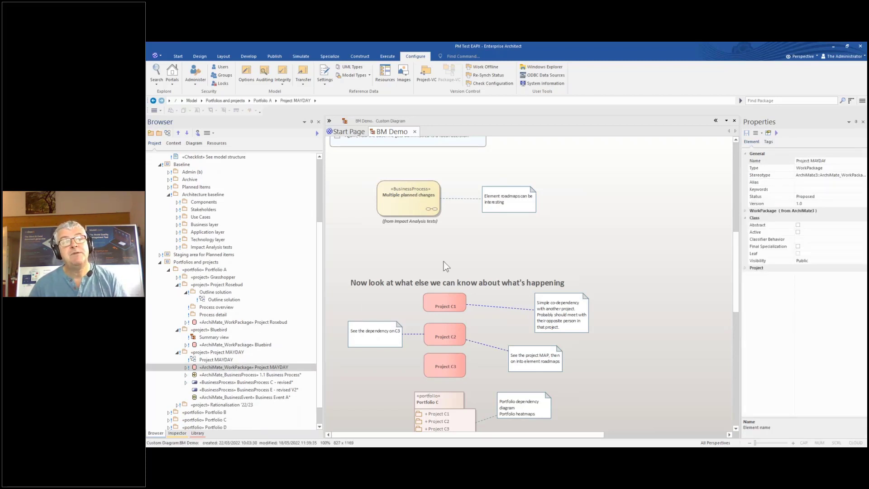
click(454, 304)
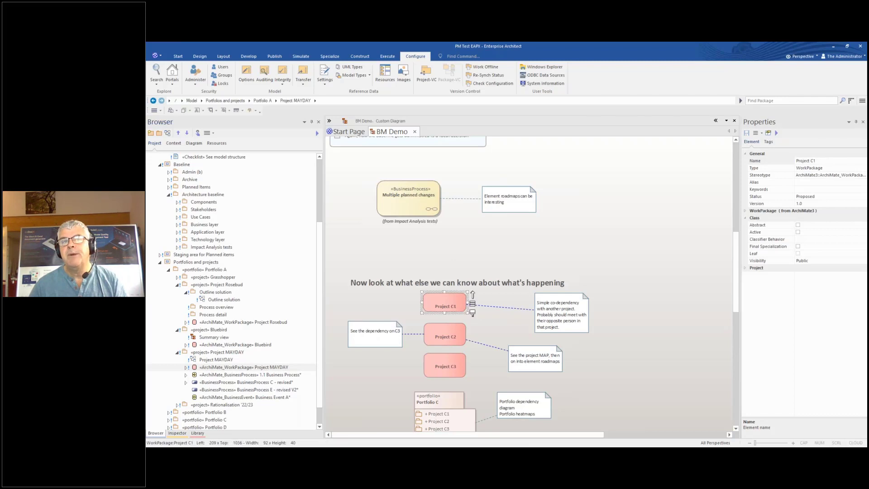
Generate the Portfolio Manager project dependency diagram for Project C1
right_click(454, 304)
mouse_move(497, 114)
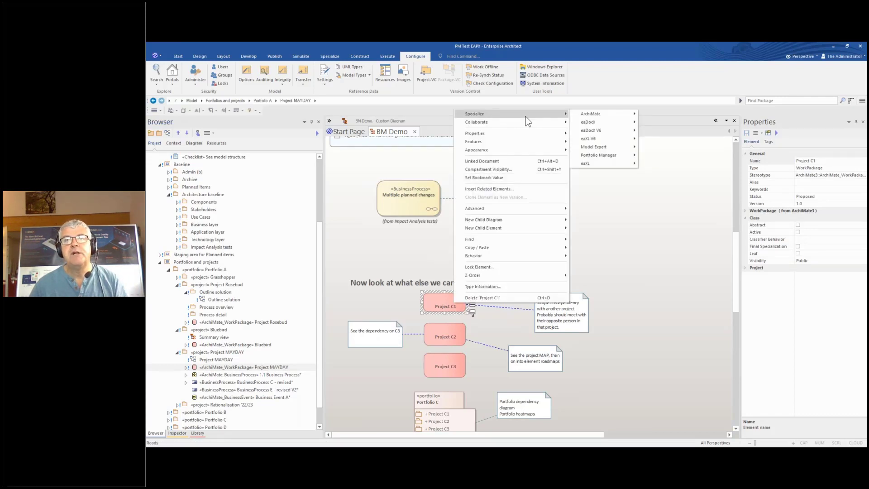
mouse_move(593, 155)
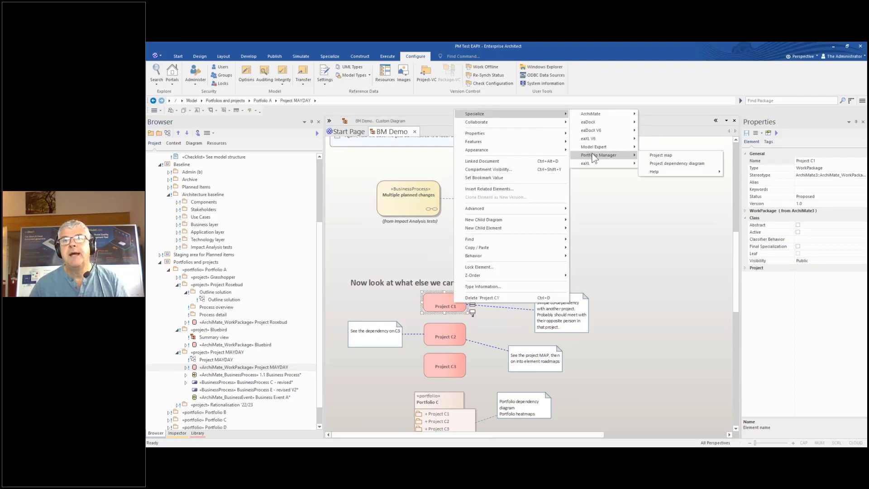
click(676, 163)
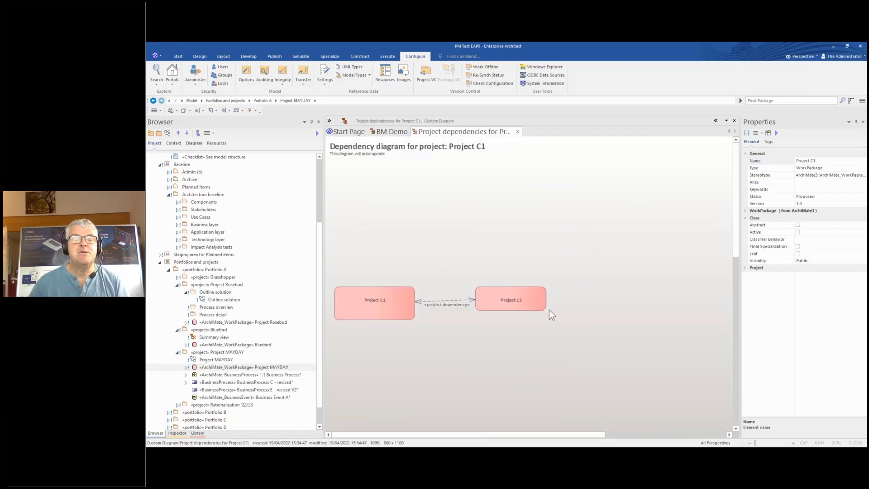
Move Project C2 right, review the C1–C2 dependency list (Device D2*, C3*), then close the diagram
click(382, 313)
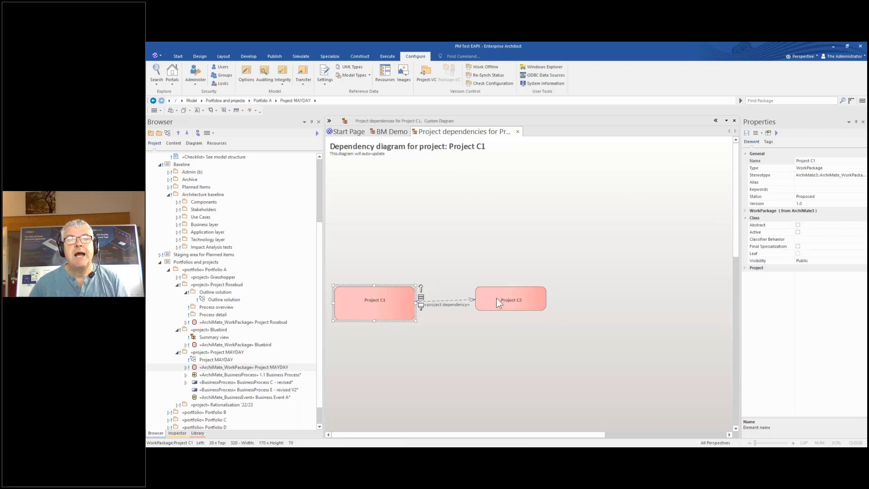
drag(487, 307, 504, 311)
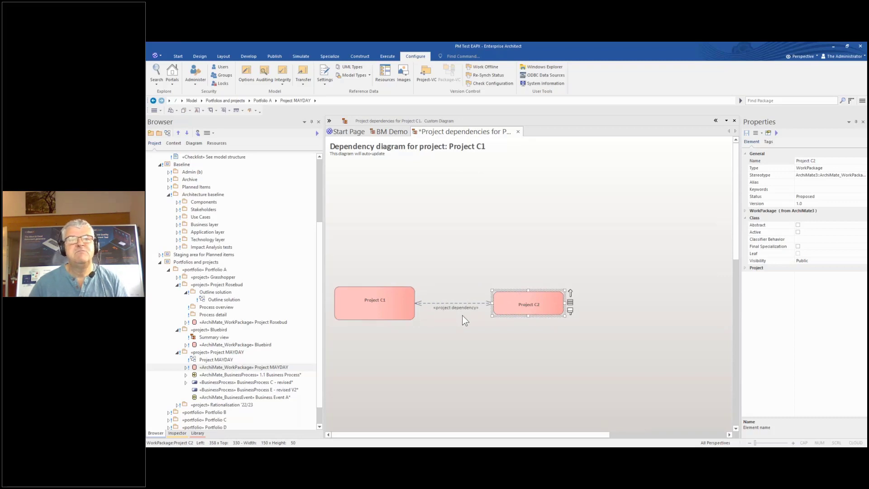
double_click(437, 309)
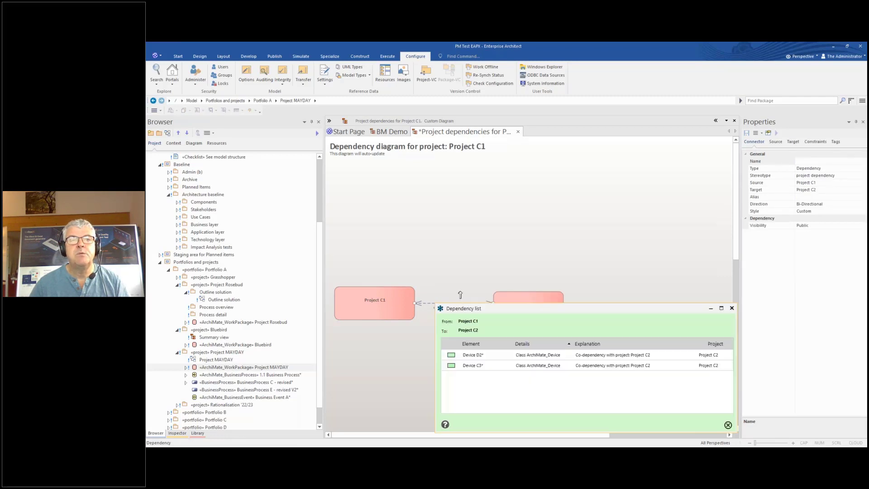
drag(460, 308, 413, 154)
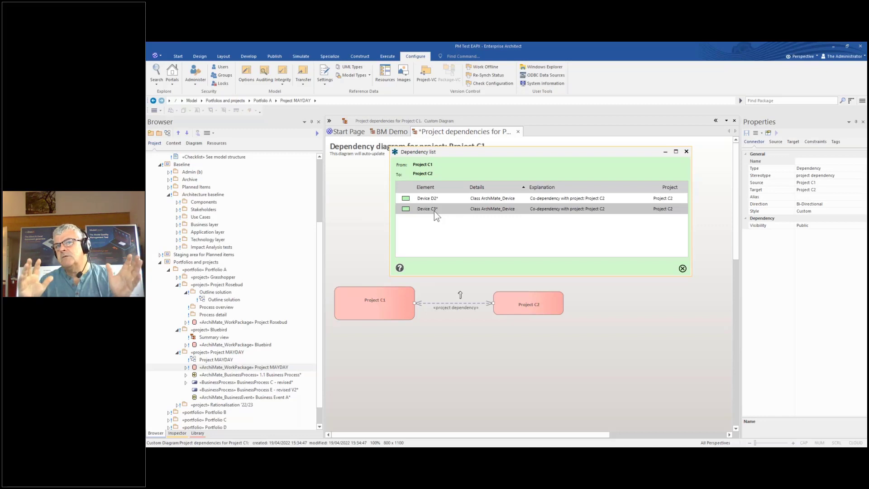
click(687, 151)
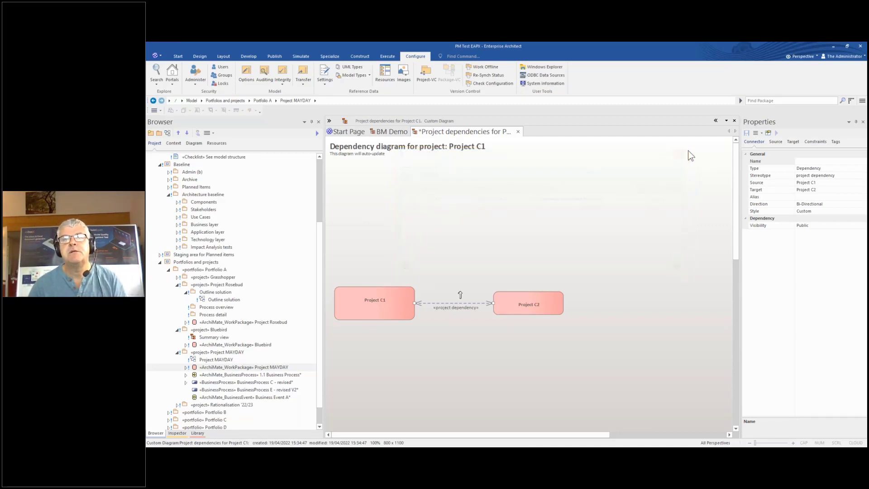
click(518, 132)
Discard Project C1's diagram changes and generate the project dependency diagram for Project C2
click(507, 267)
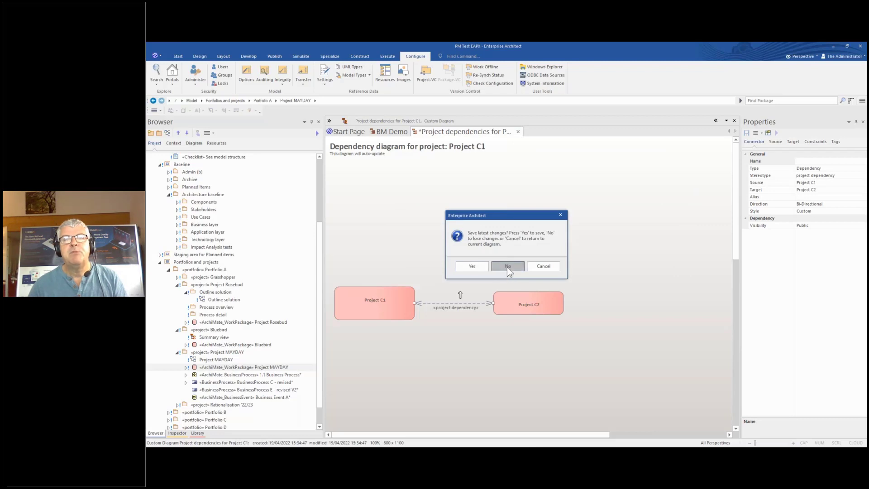
right_click(451, 343)
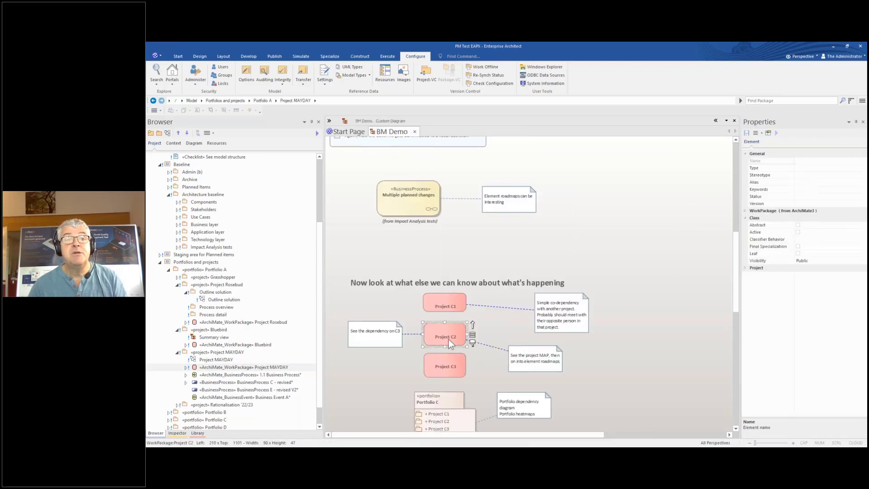
mouse_move(532, 156)
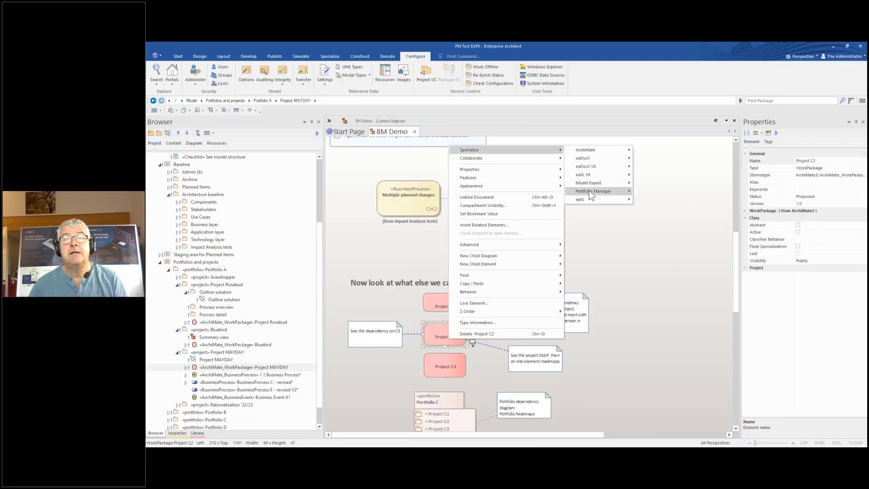
mouse_move(589, 190)
click(646, 200)
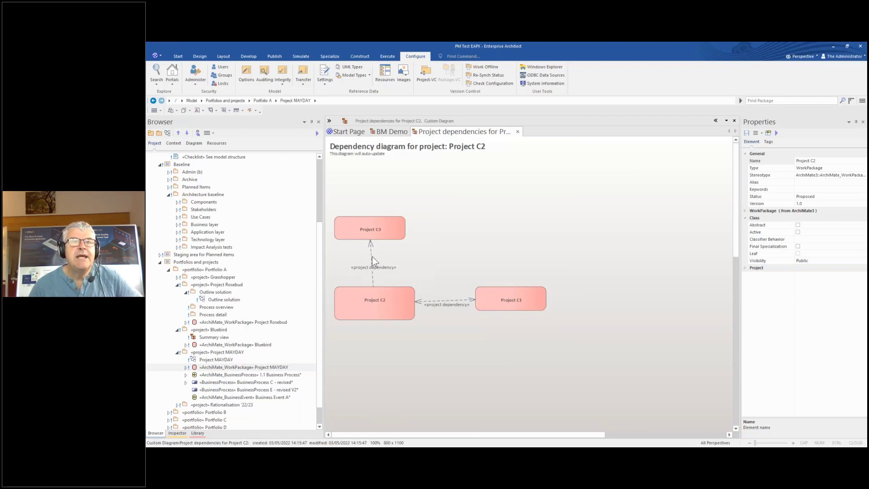
Select Projects C3 and C2, then the C2-to-C3 «project dependency» connector
click(378, 231)
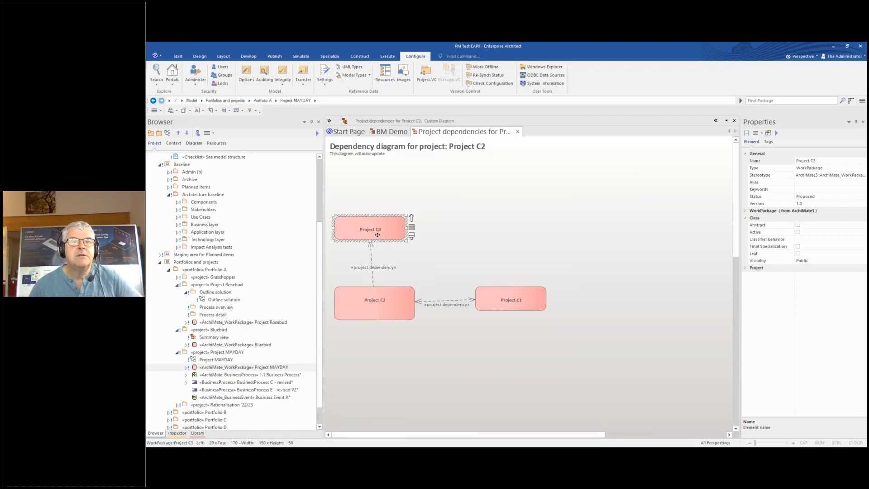
click(378, 303)
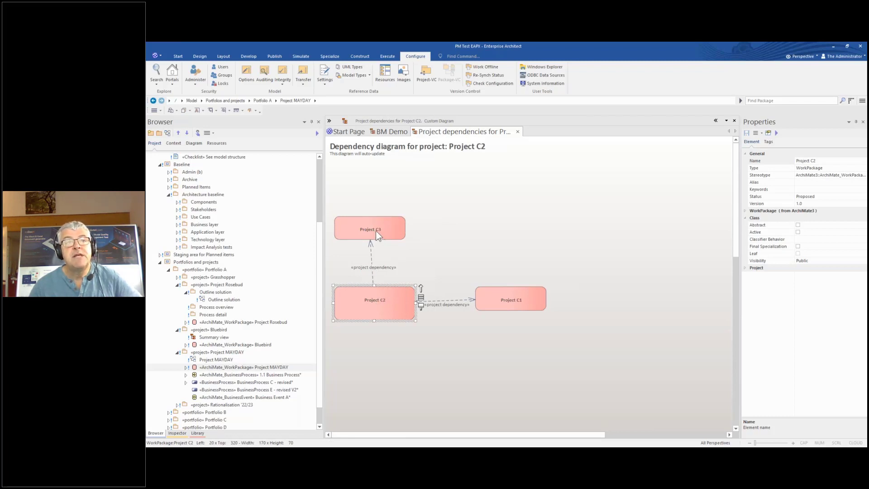
click(372, 259)
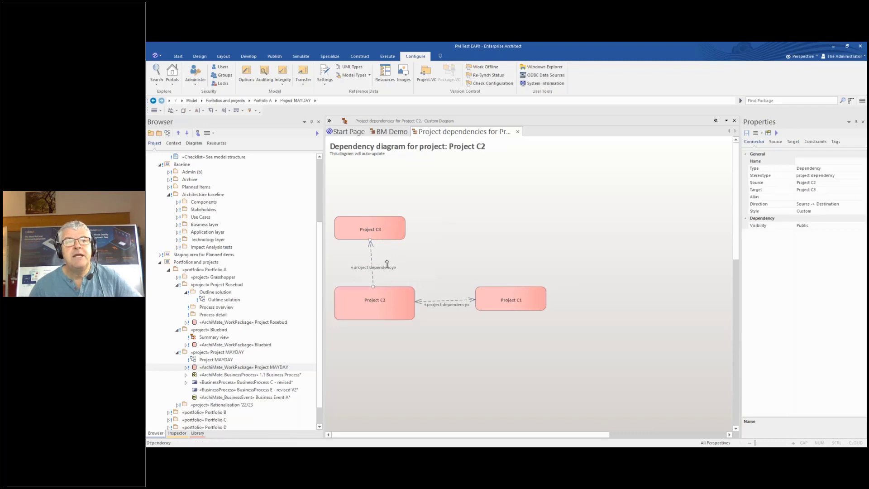
double_click(387, 263)
drag(436, 246, 462, 162)
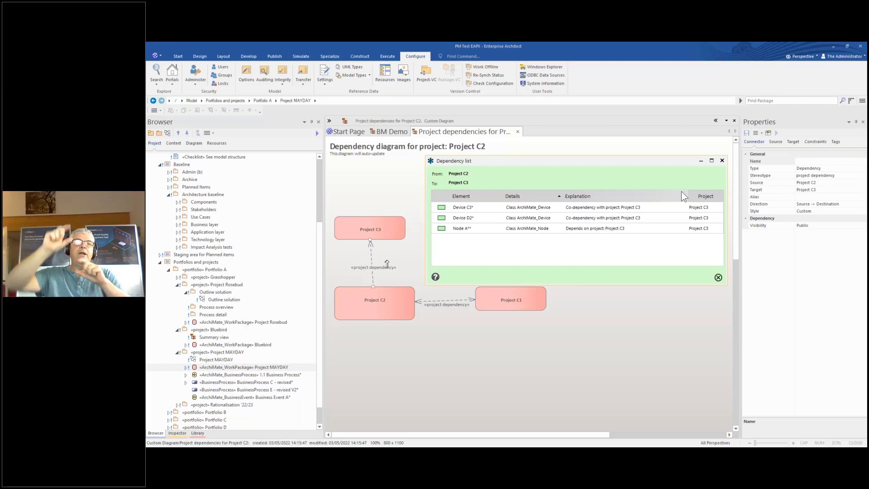
click(722, 161)
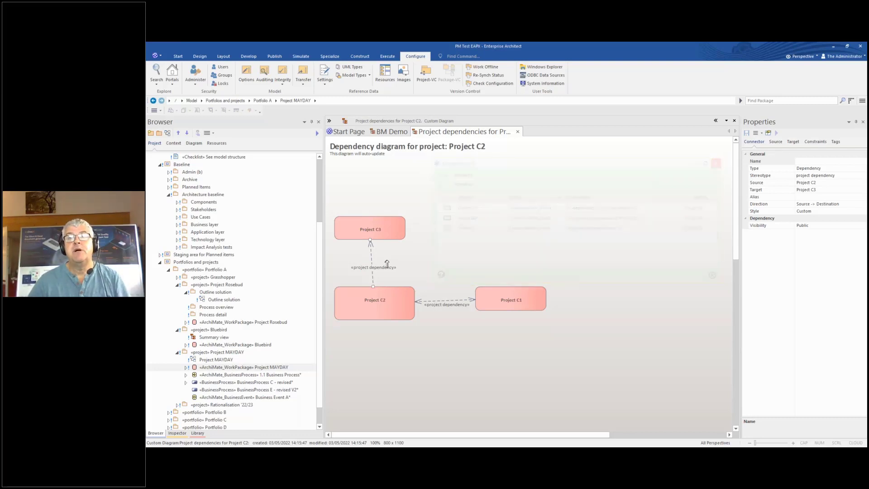
Close Project C2's diagram, then view and close Portfolio C's portfolio dependency diagram
click(518, 132)
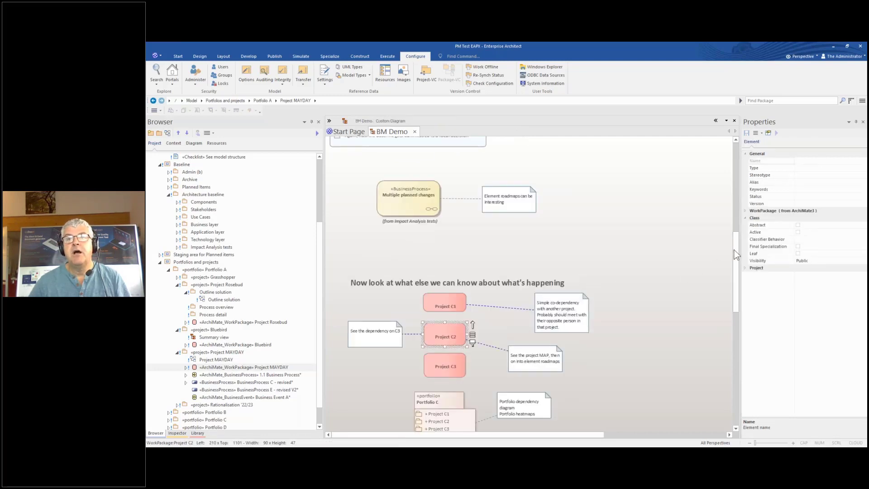
drag(734, 249, 521, 290)
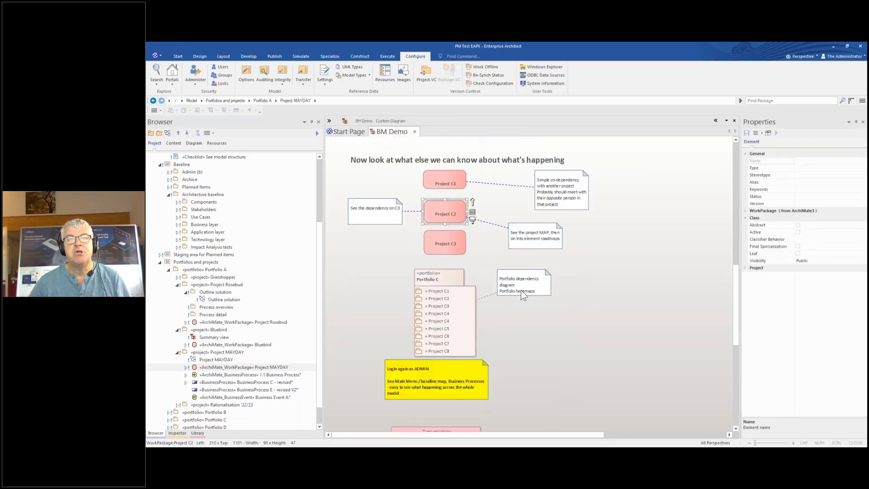
right_click(451, 275)
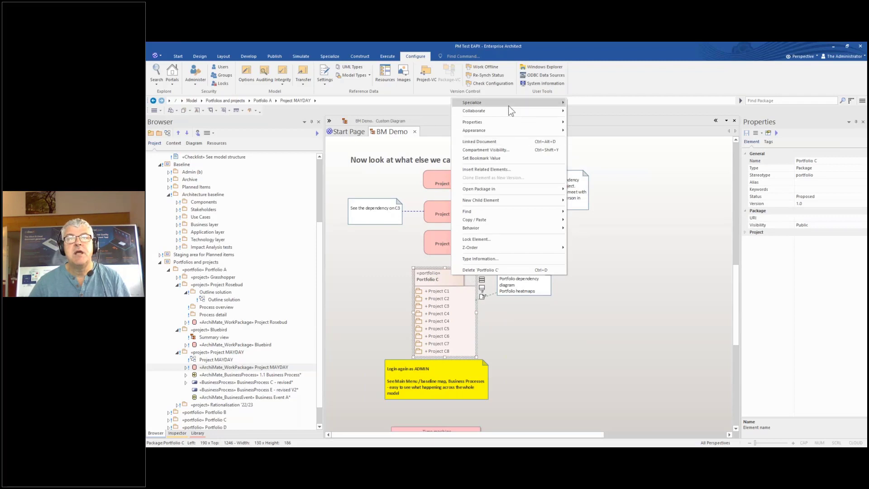
mouse_move(509, 106)
mouse_move(615, 144)
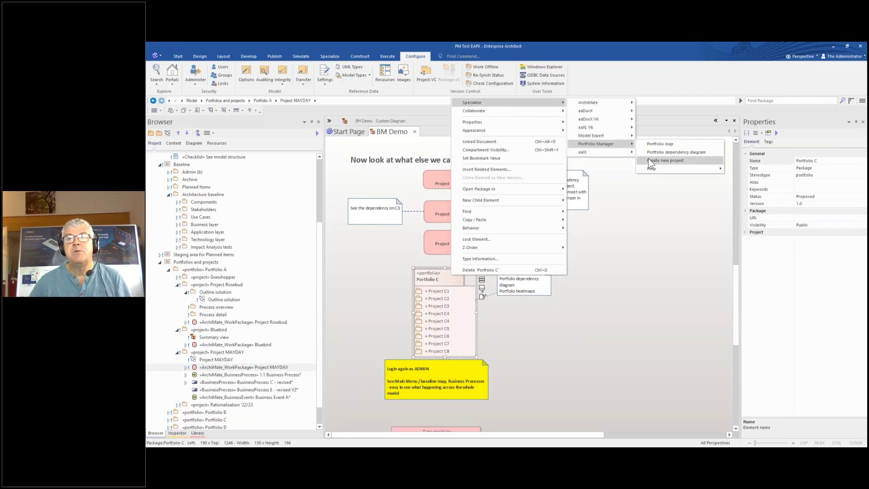
click(659, 152)
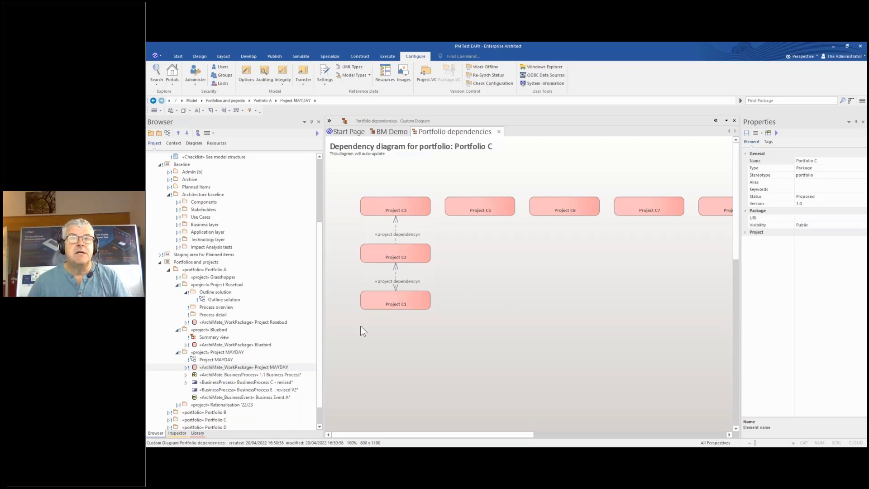
mouse_move(407, 435)
mouse_down()
mouse_move(518, 426)
mouse_move(412, 434)
mouse_up()
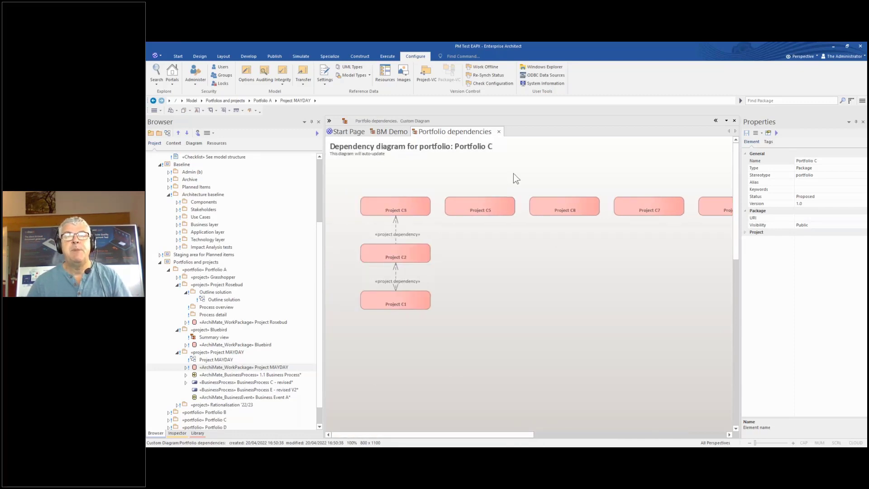
click(499, 132)
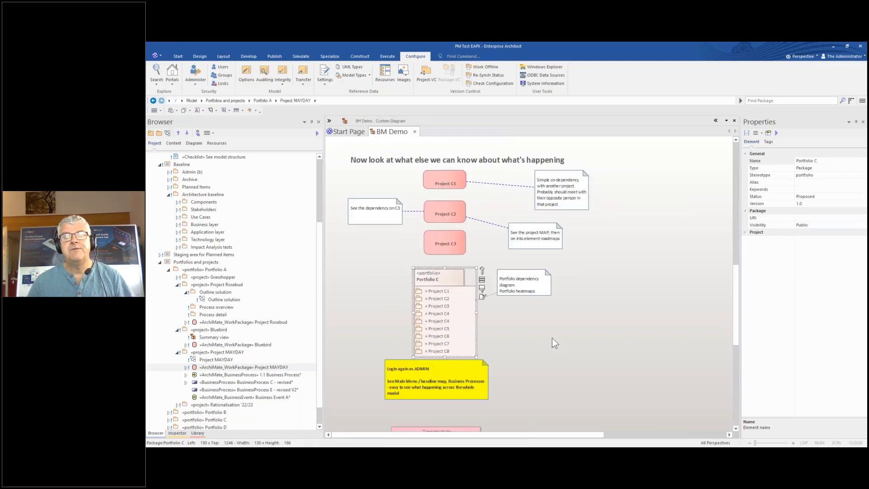
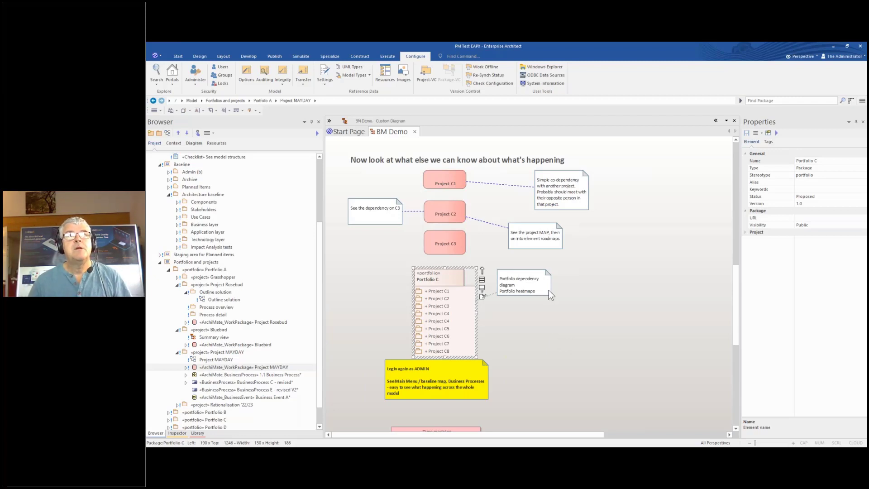
Open the Portfolio Manager Baseline Map, pick the BusinessProcess stereotype, then close it
click(331, 57)
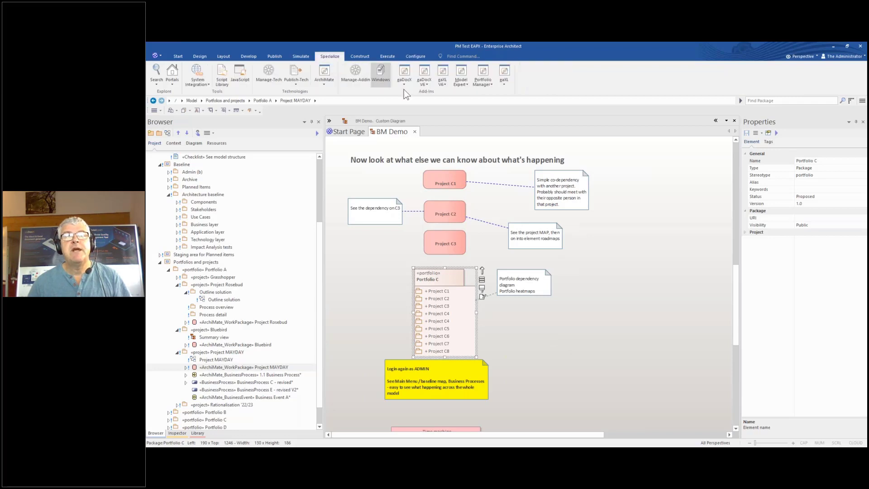
click(490, 83)
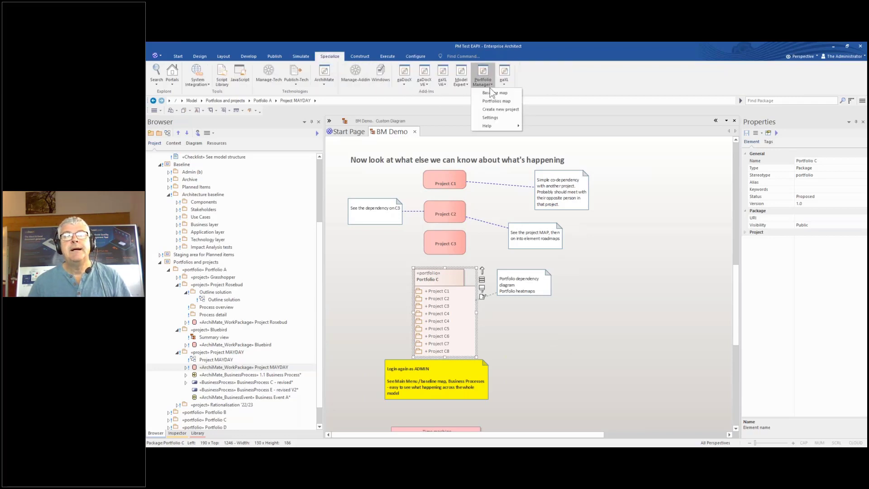
click(492, 93)
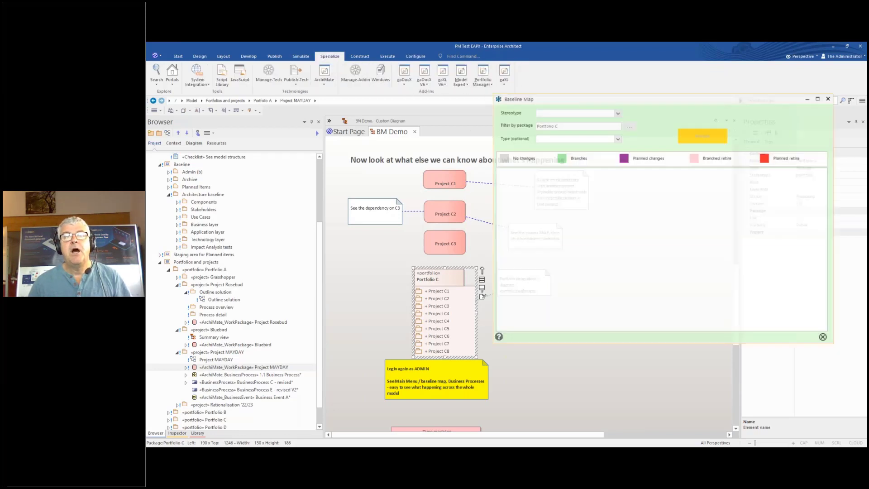
drag(560, 100, 355, 129)
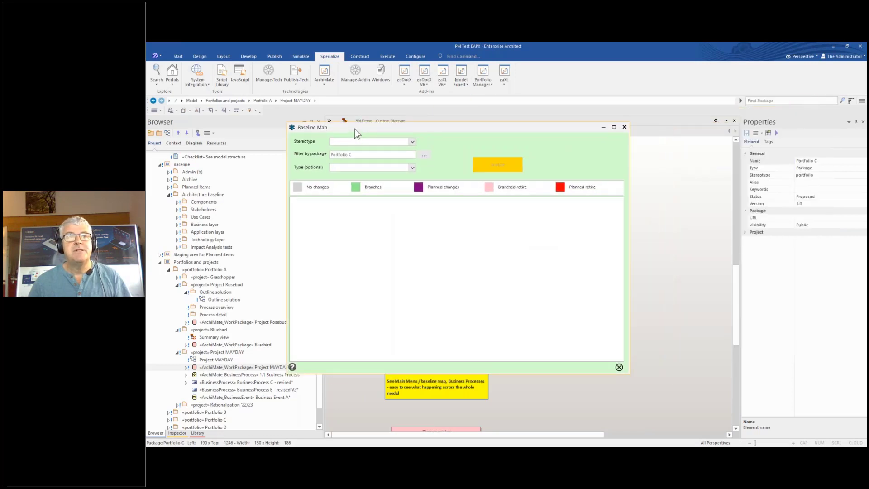
click(412, 142)
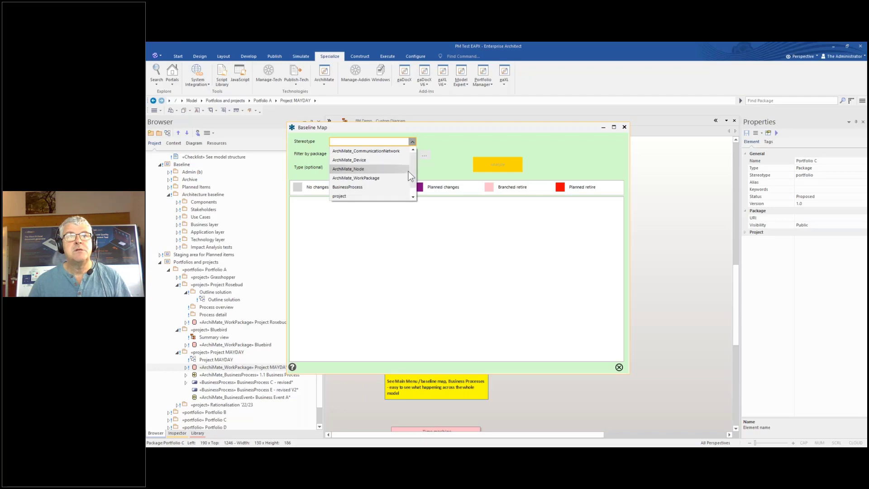
click(351, 187)
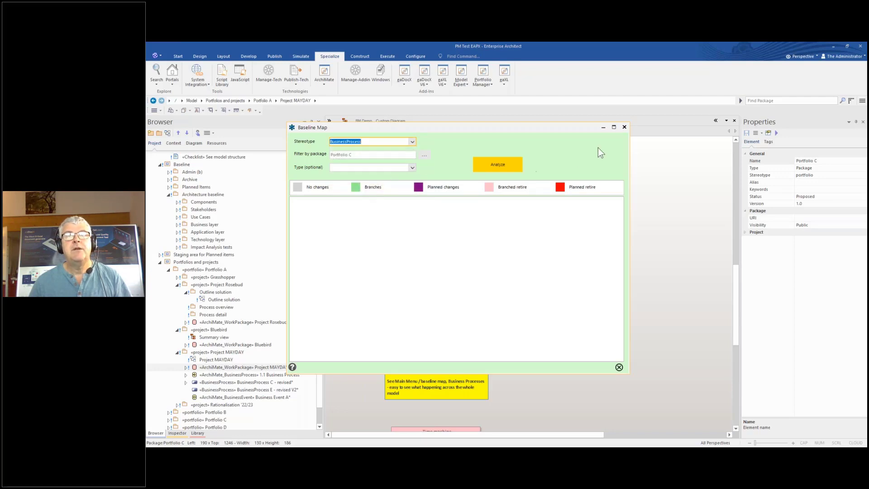
click(626, 130)
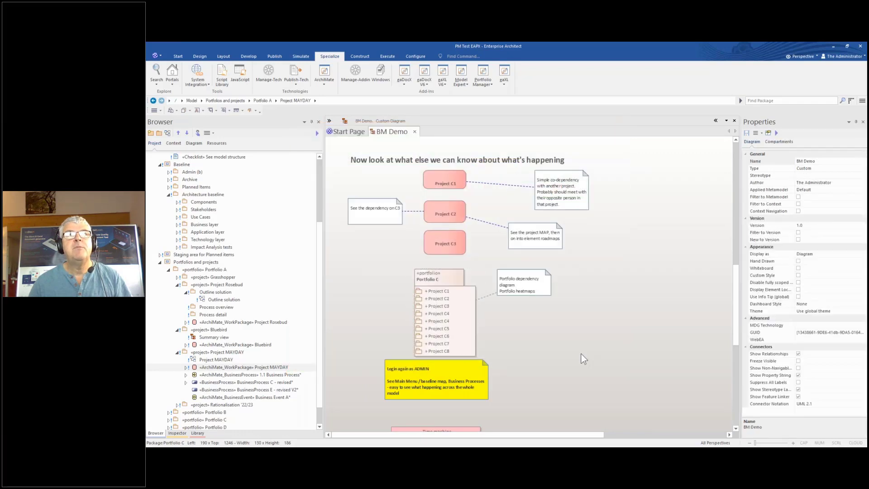
Clear the Portfolio C selection, then rerun the Baseline Map analysis for BusinessProcess in an enlarged window
click(581, 354)
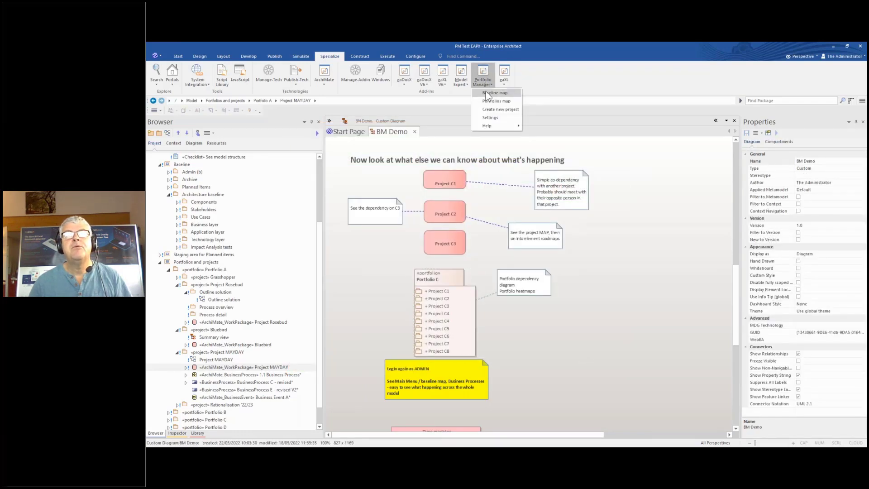
click(490, 94)
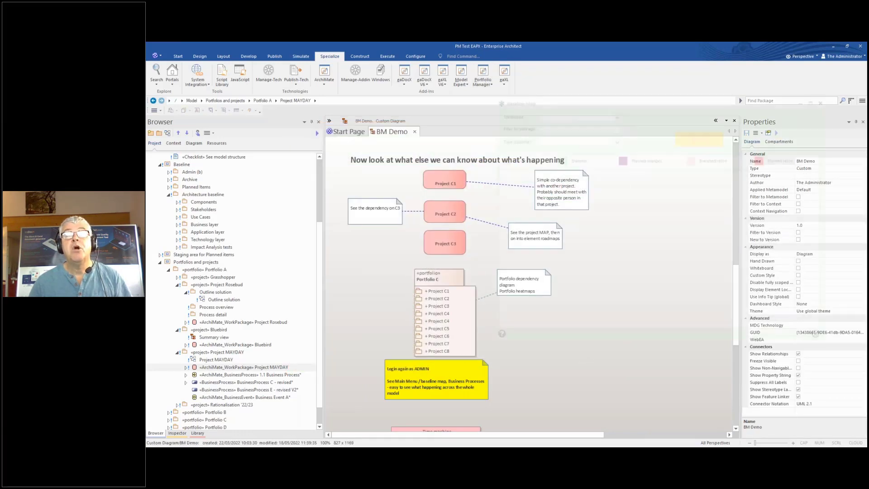
drag(528, 99, 330, 105)
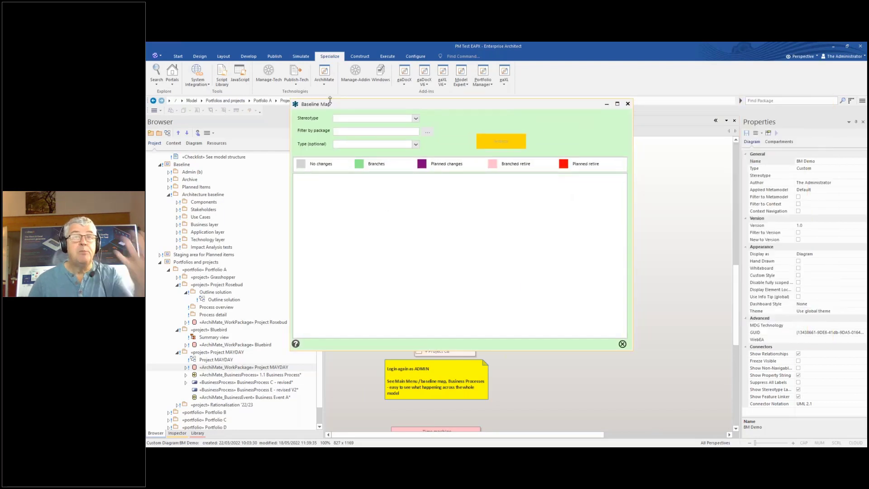
click(415, 118)
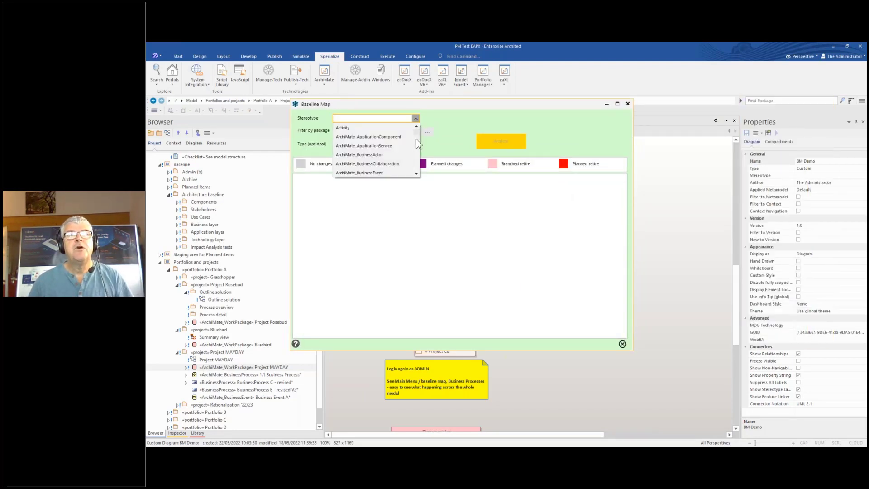
drag(418, 132, 417, 158)
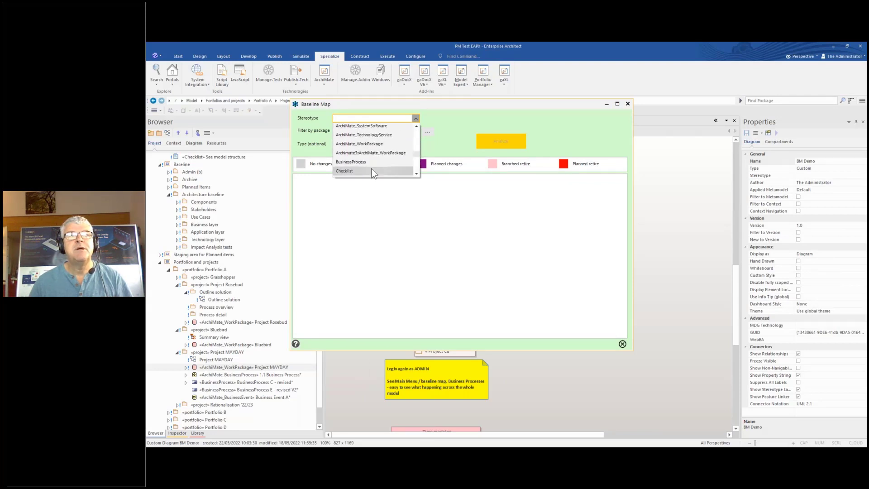
click(354, 161)
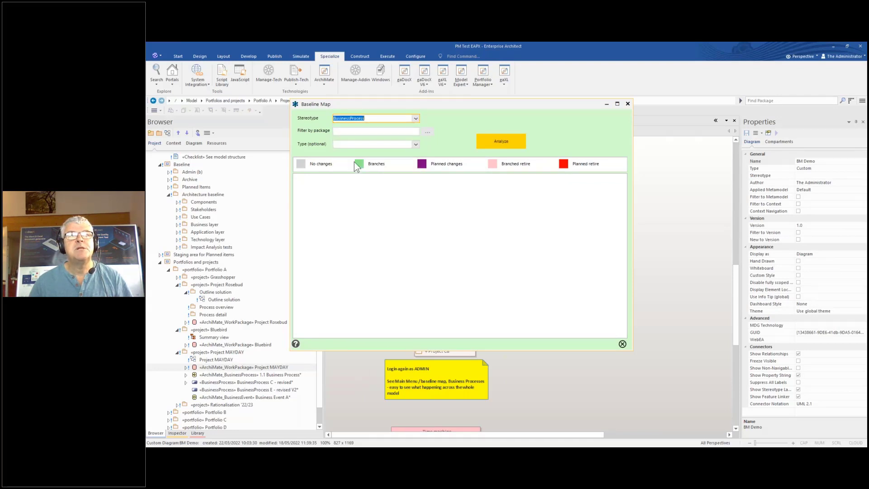
click(503, 141)
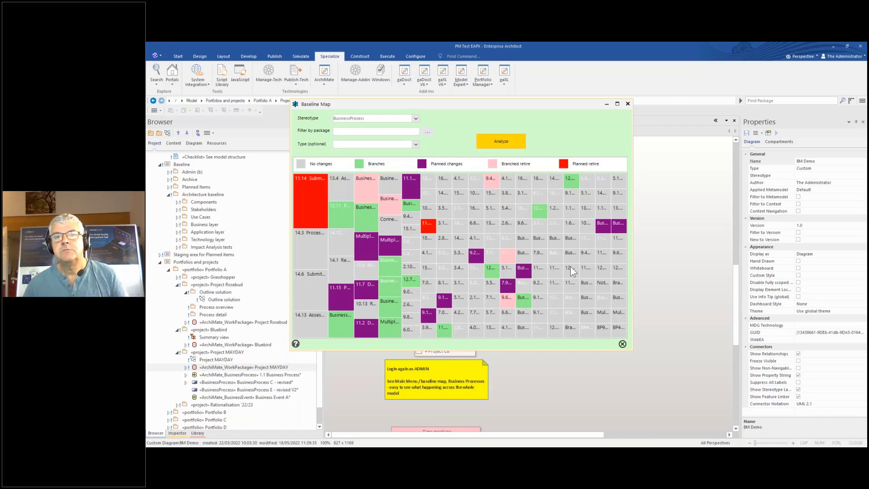
drag(632, 351, 780, 414)
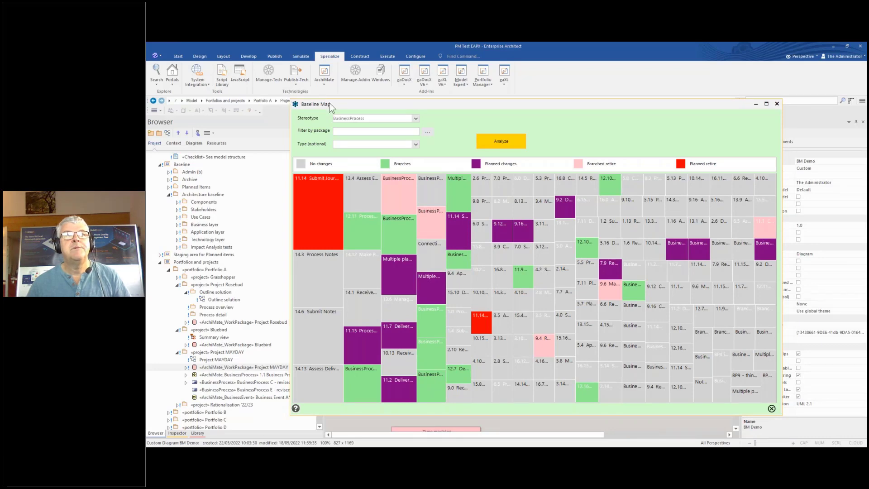
Read heatmap tile tooltips such as 11.14 Submit Journey, then close the Baseline Map
drag(331, 107, 256, 78)
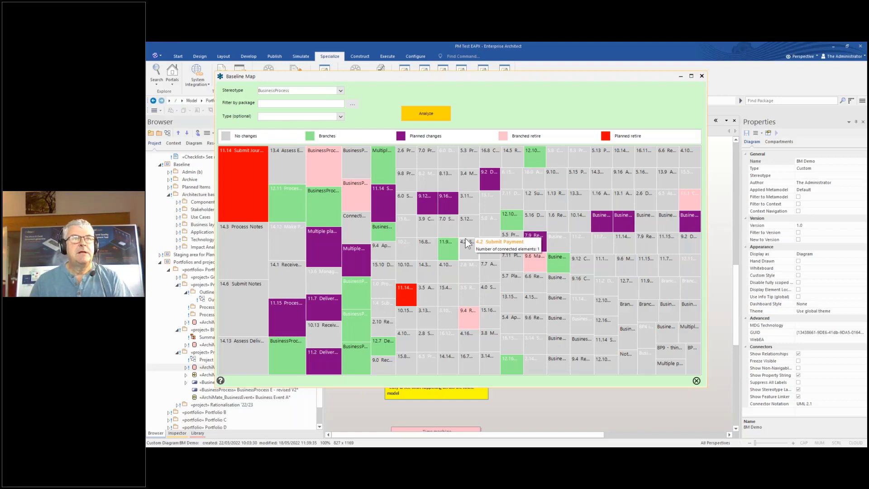
mouse_move(236, 174)
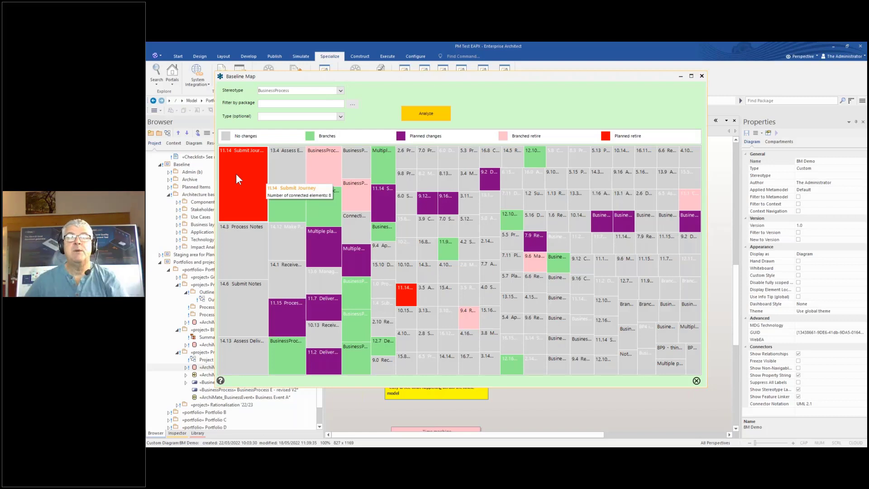
click(702, 77)
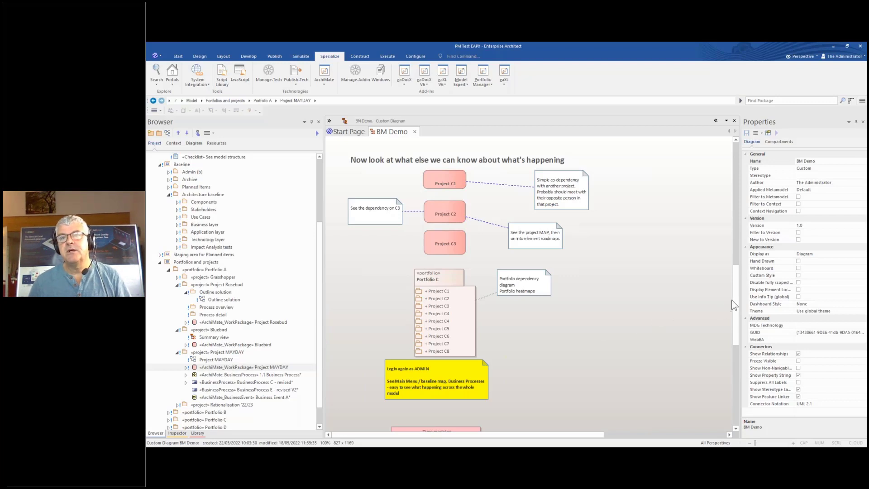
Open Technology Overview from the Time machine note's link and widen the diagram area
scroll(639, 354, down, 3)
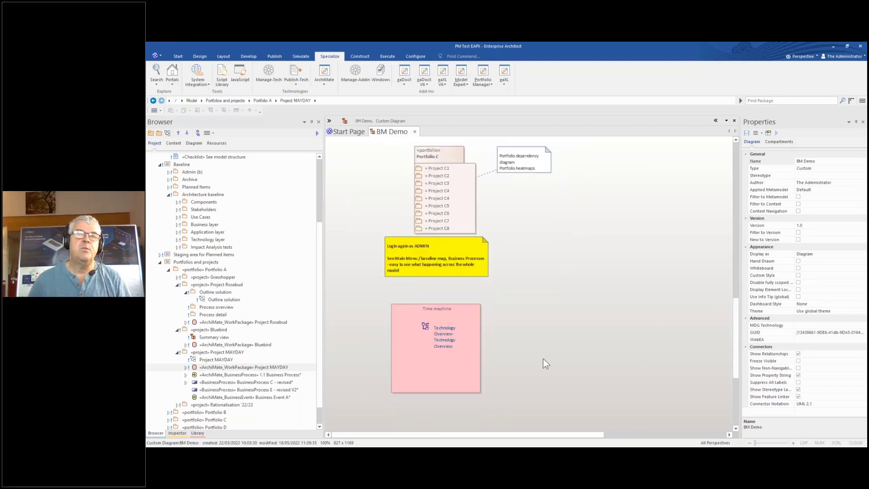
click(451, 338)
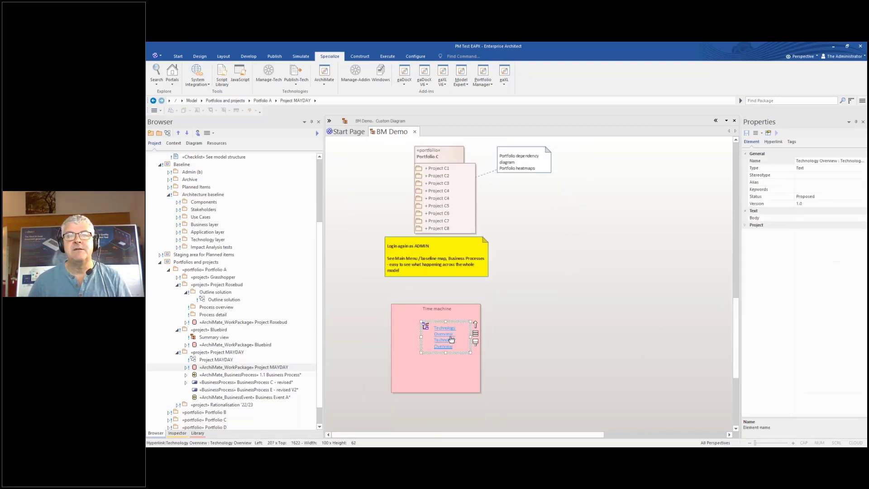
double_click(450, 339)
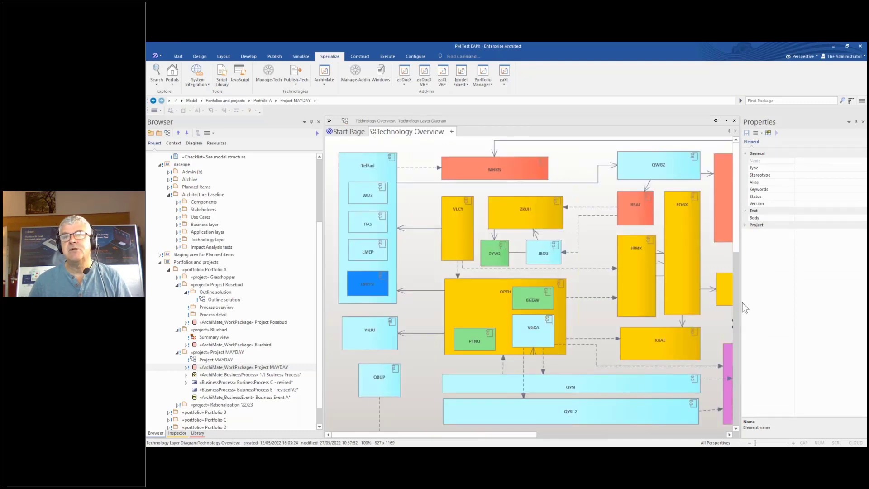
drag(743, 303, 844, 303)
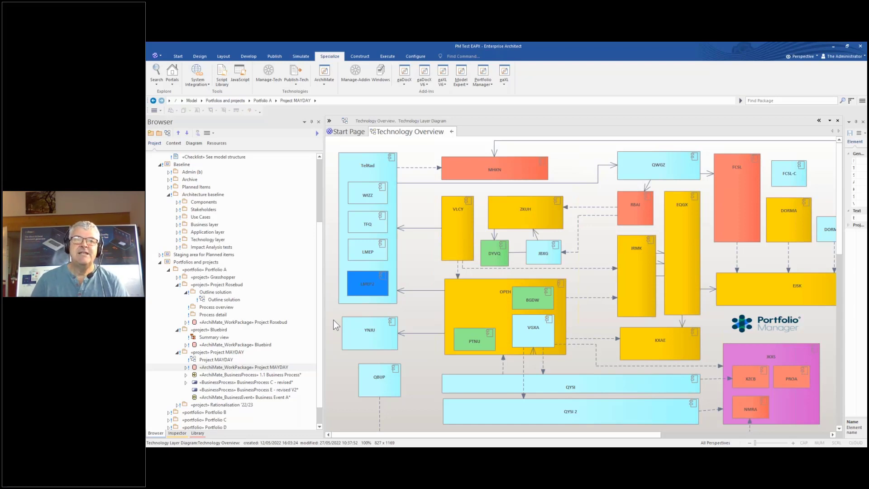
Open the Portfolio Manager Time machine for Technology Overview and dock it beside the diagram
right_click(414, 253)
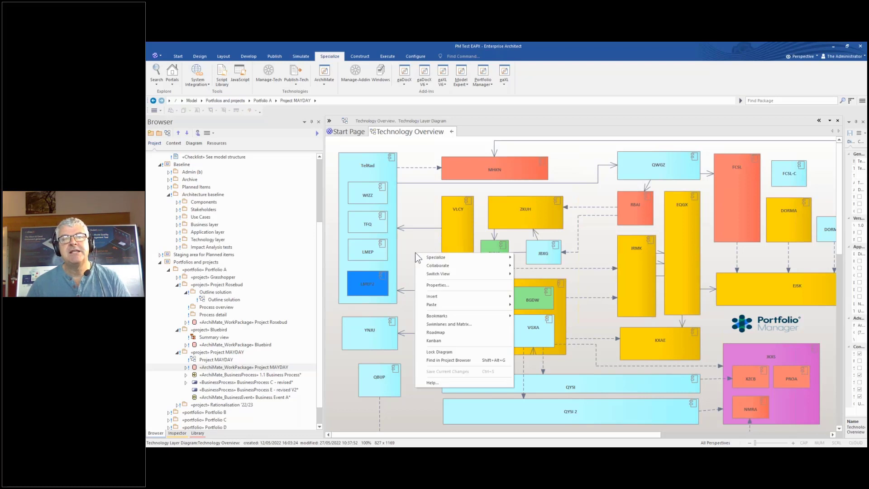
mouse_move(426, 275)
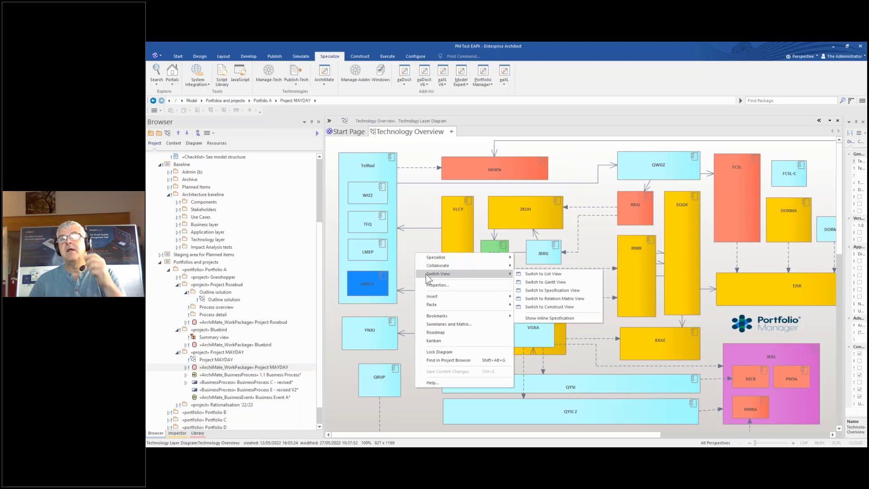
mouse_move(457, 260)
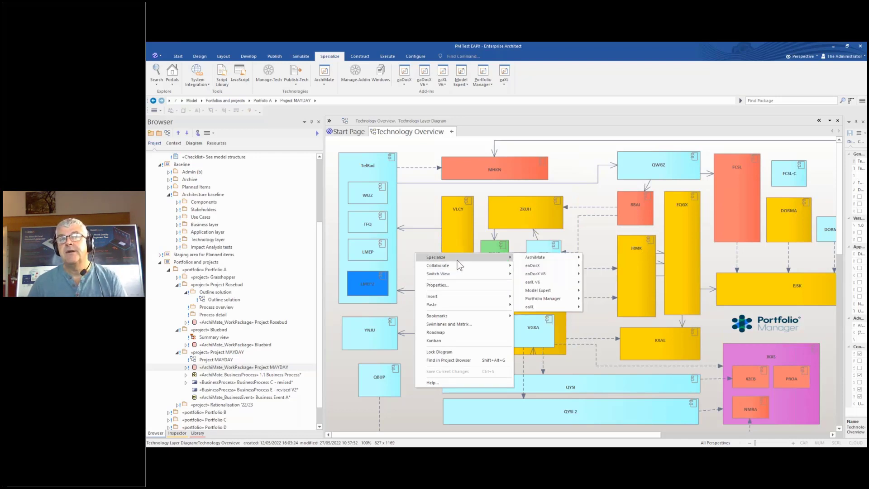
mouse_move(552, 297)
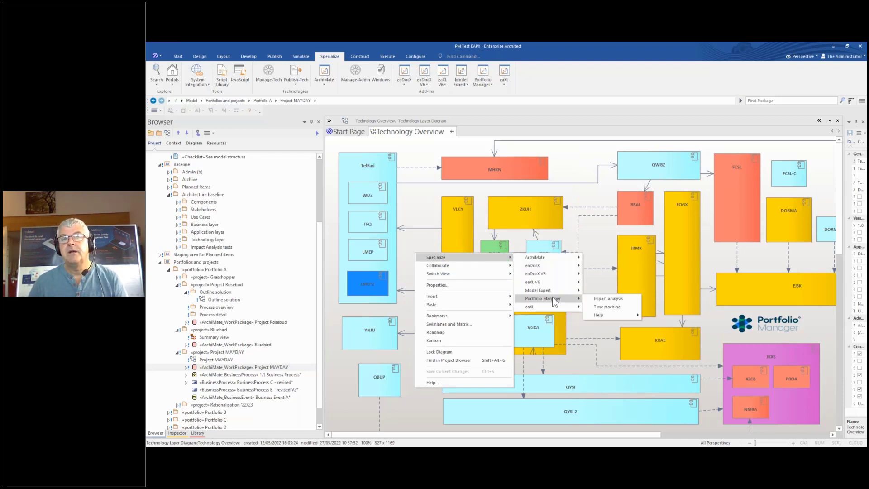
click(608, 307)
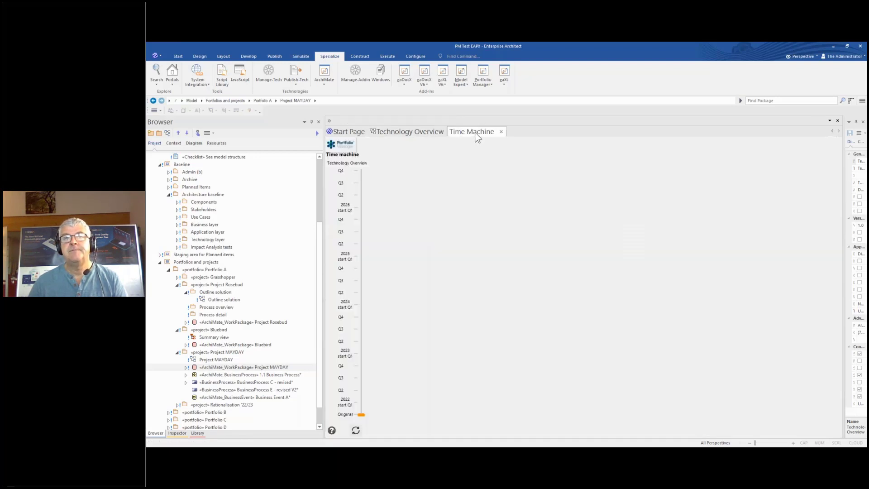
drag(477, 137, 384, 262)
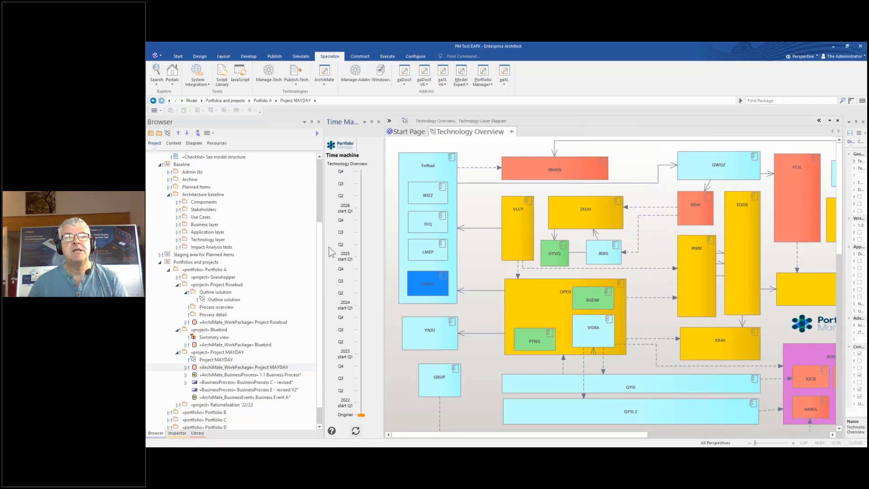
Widen the diagram pane and compare the 2022 start Q1 view with the Original state
drag(323, 219, 188, 217)
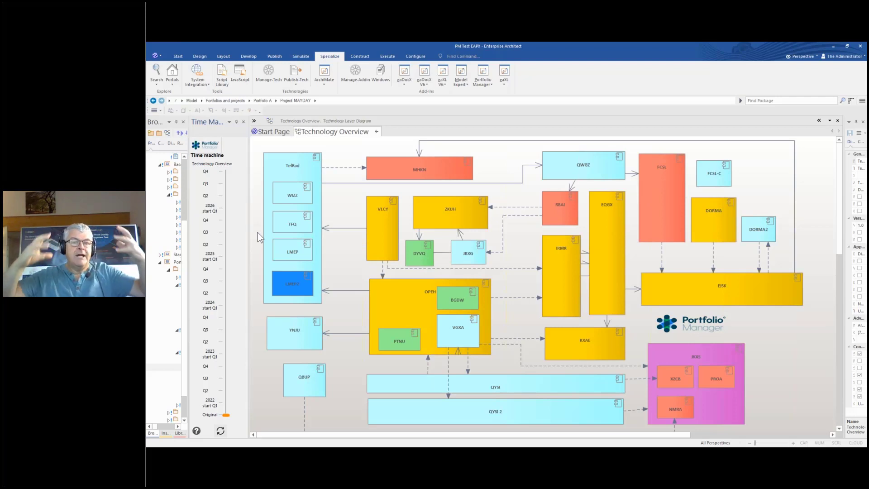
click(221, 405)
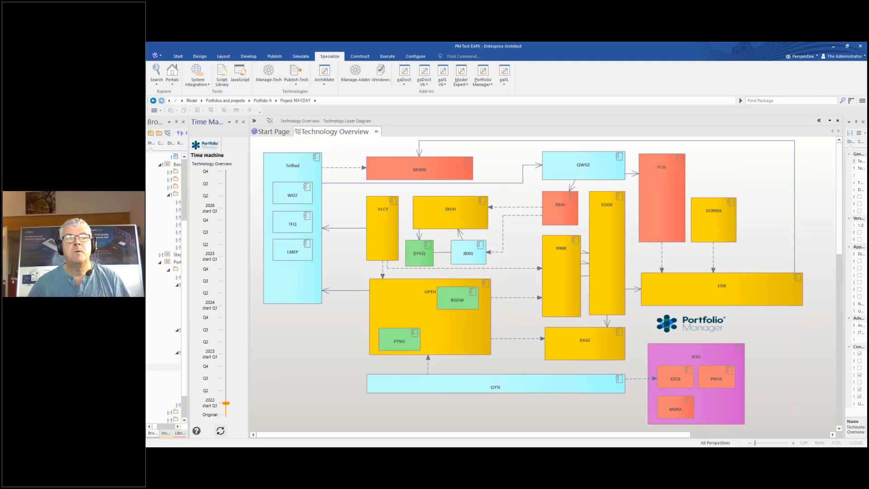
click(225, 415)
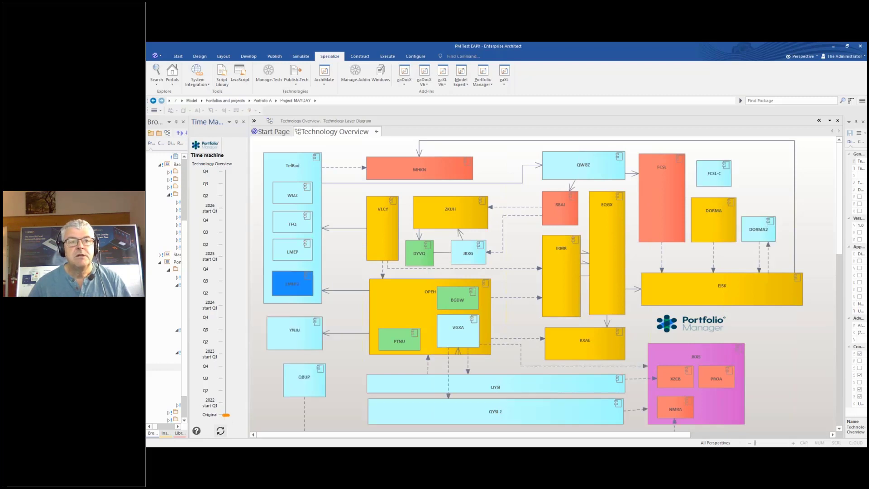
click(226, 403)
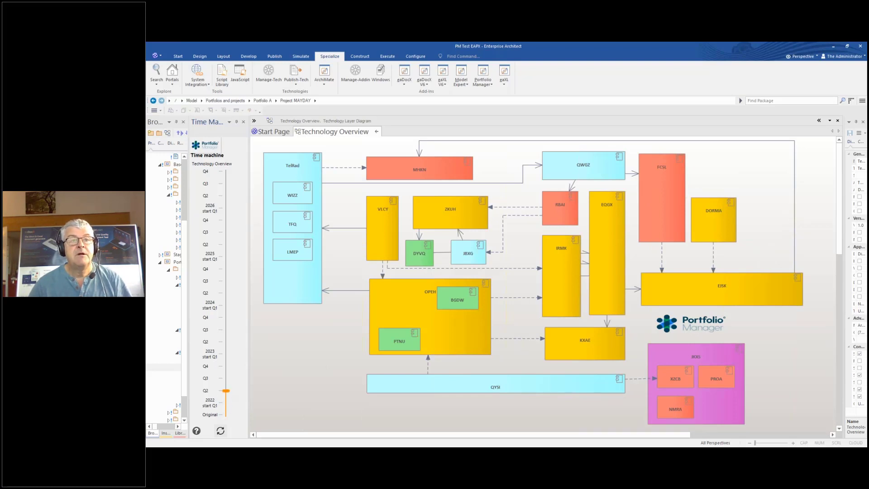
Step between 2022 Q3 and Q4, where YNXU, QBUP, VGRA and QYSI 2 appear
click(225, 378)
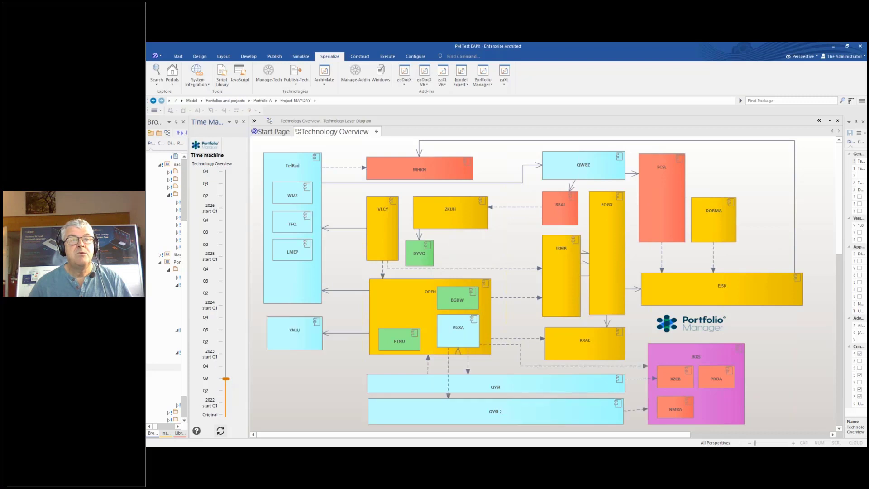
click(225, 366)
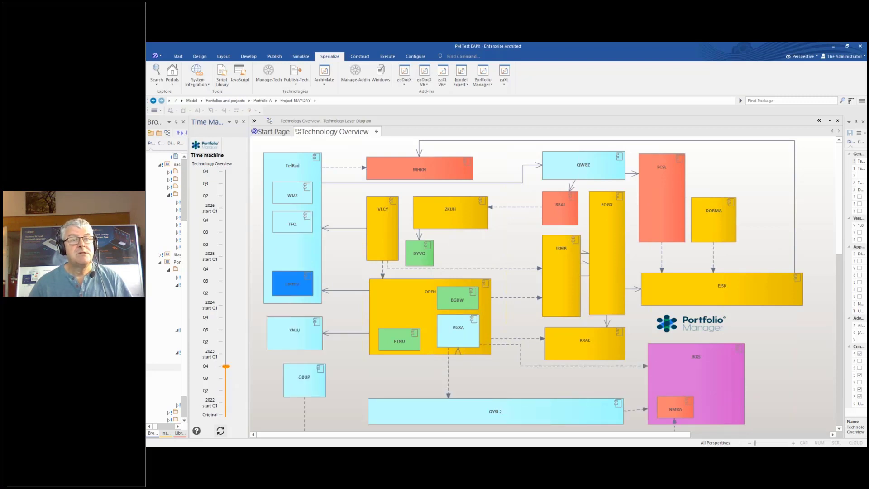
click(225, 378)
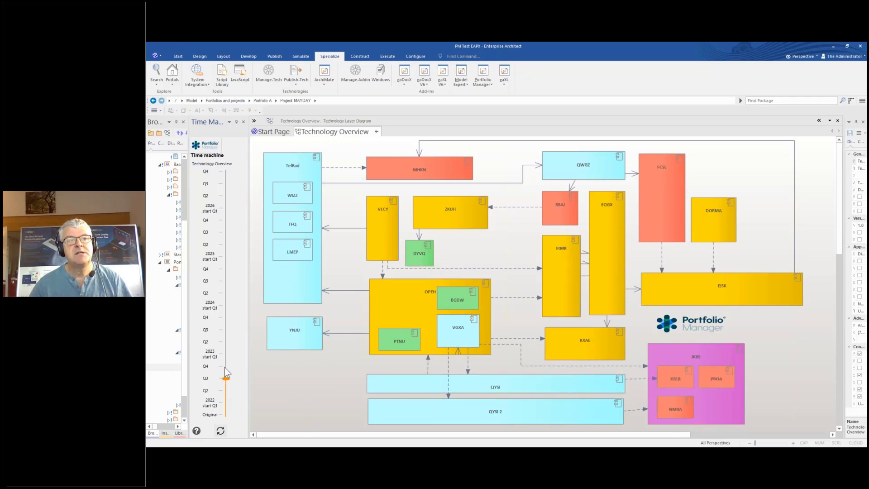
click(225, 366)
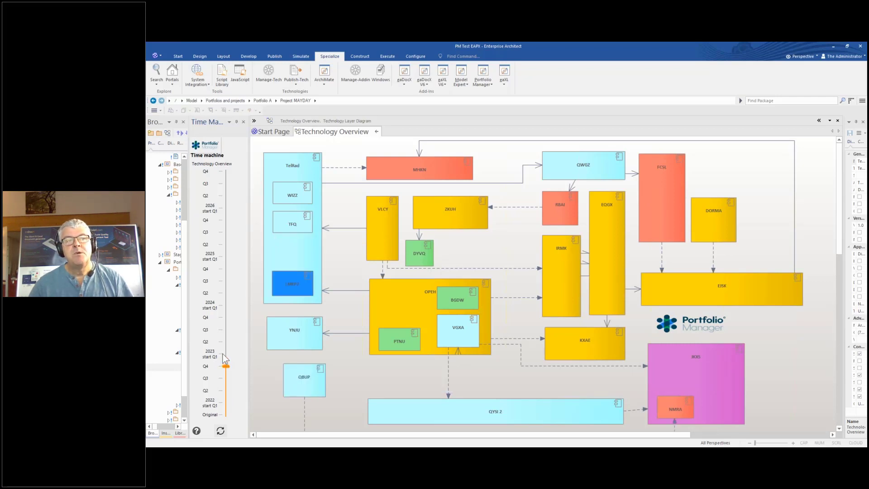
Advance the timeline to 2023 start Q1, then minimize Enterprise Architect to reveal the Summary slide
click(225, 354)
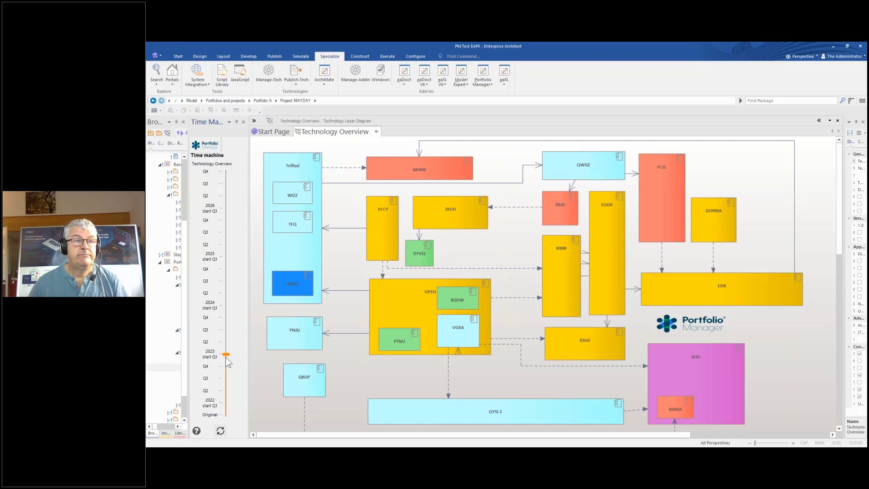
click(833, 47)
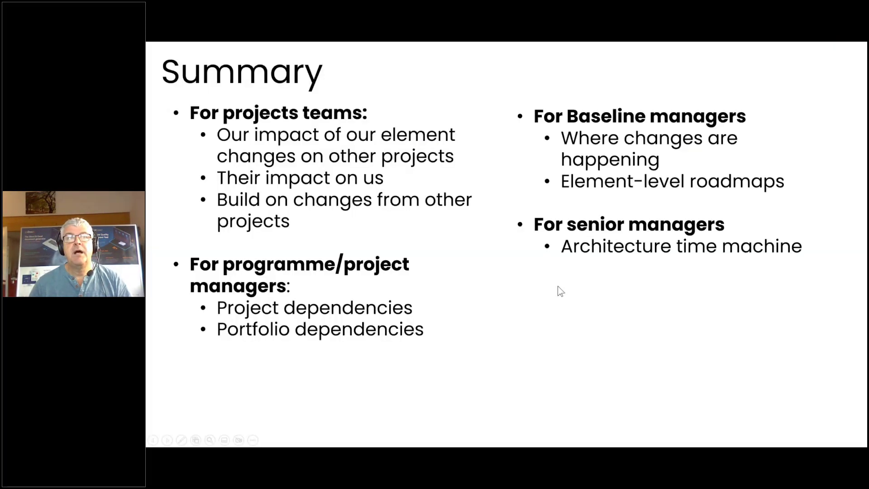